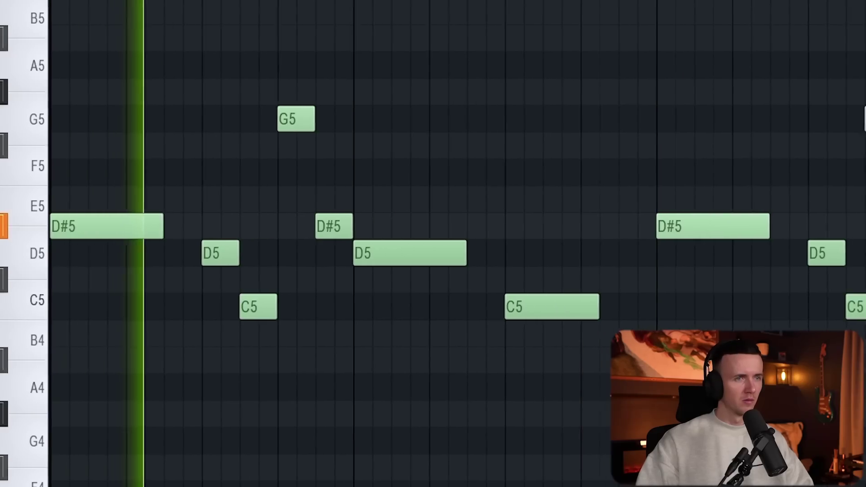
Shorten the G5 note in the melody's second phrase and add a short G#5 note between it and the long G5.
drag(819, 122, 796, 120)
click(730, 115)
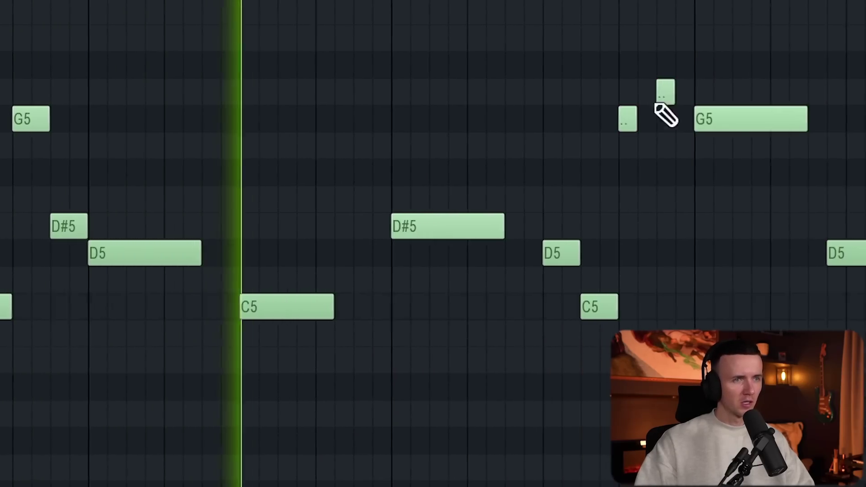
drag(475, 95, 494, 95)
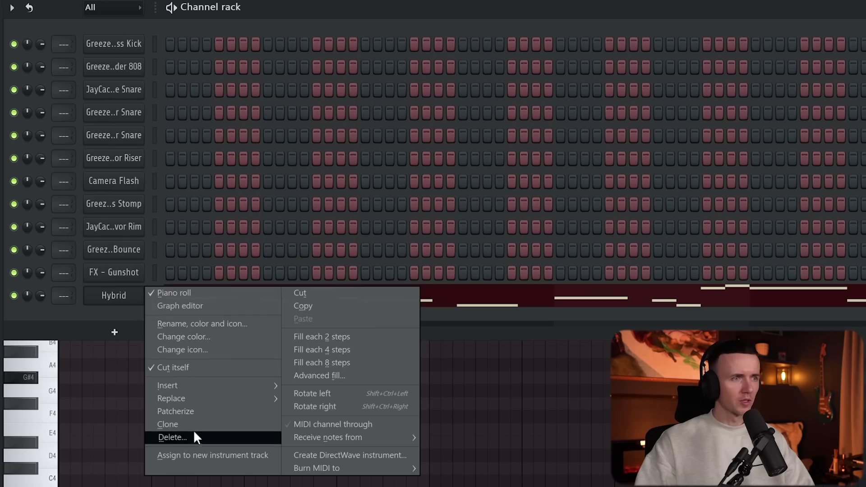
Clone the Hybrid channel and load the 01 Glass Arp preset in the copy.
click(193, 429)
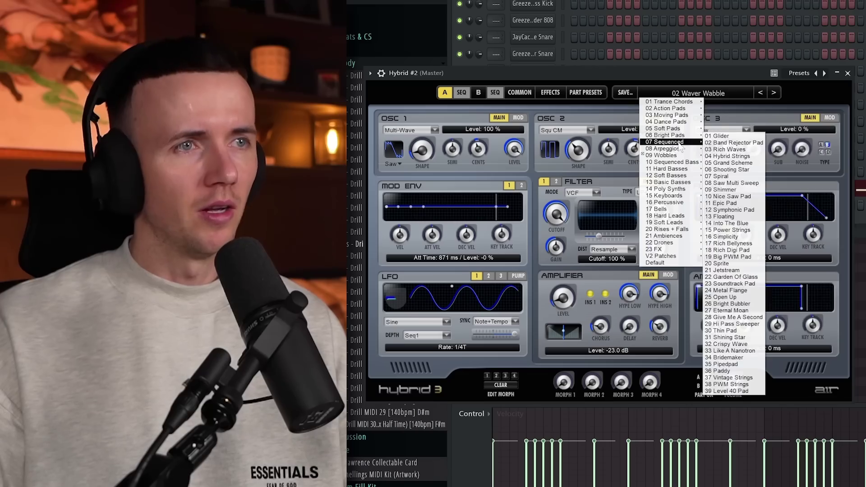
mouse_move(675, 122)
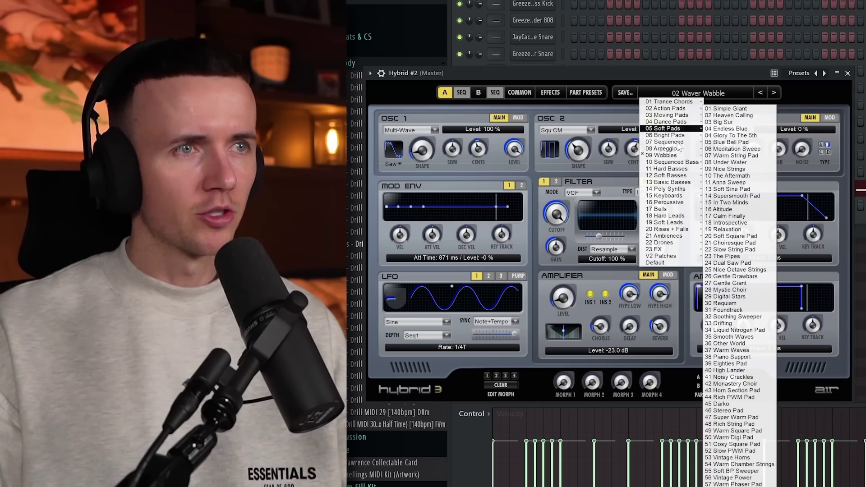
click(722, 149)
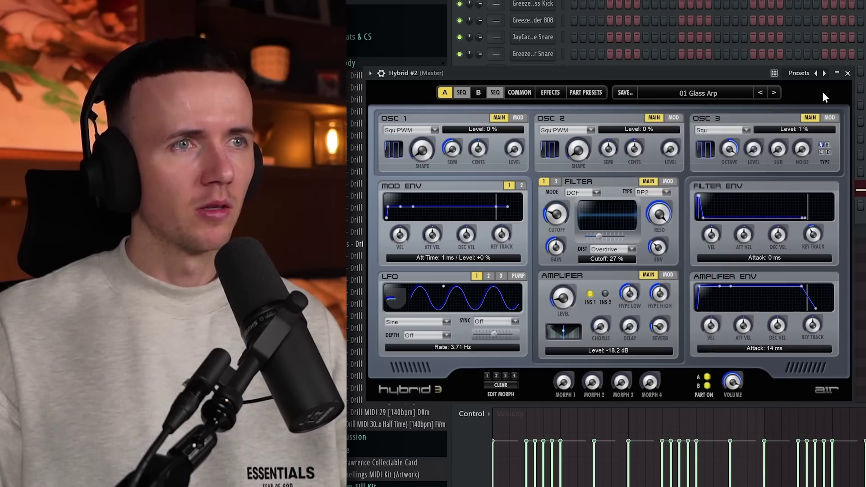
click(848, 73)
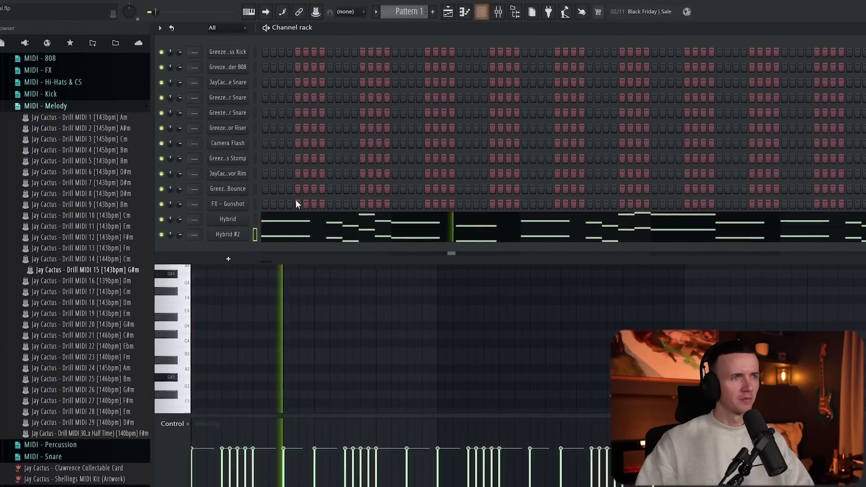
Advance the cloned Hybrid synth through the arpeggio presets, past 02 Acid Arpeggio and 04 Star Glitter.
click(227, 219)
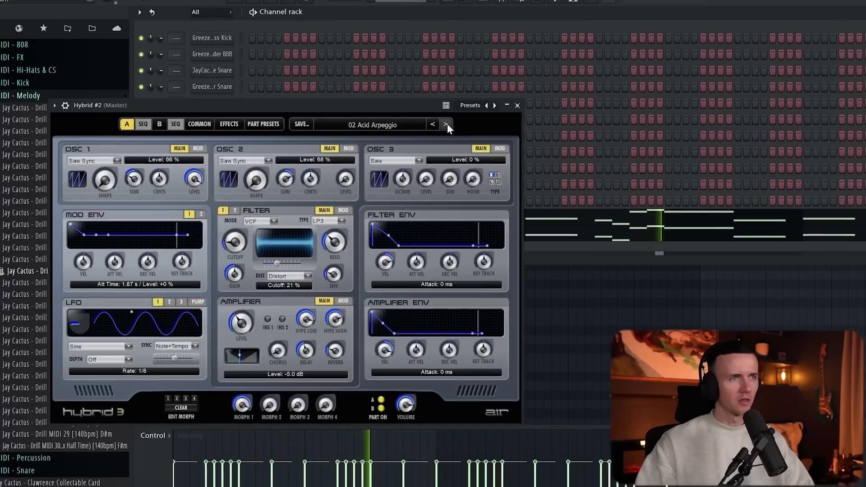
click(446, 120)
click(446, 120)
click(445, 120)
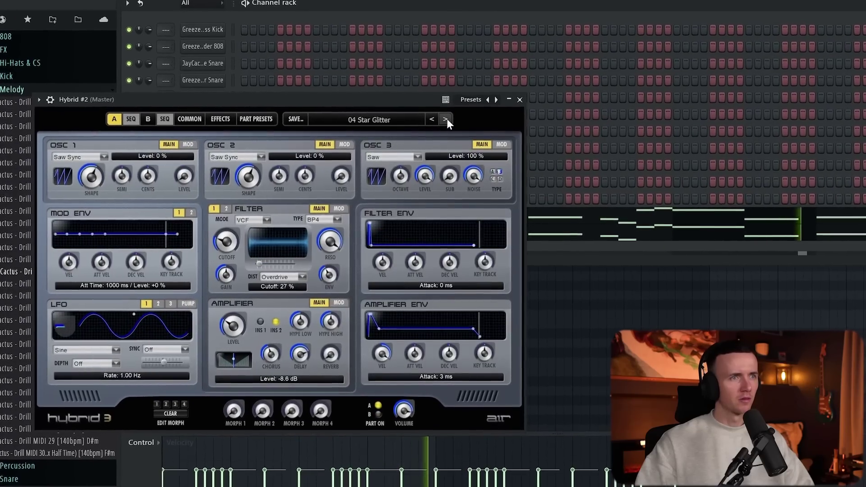
click(446, 120)
click(445, 120)
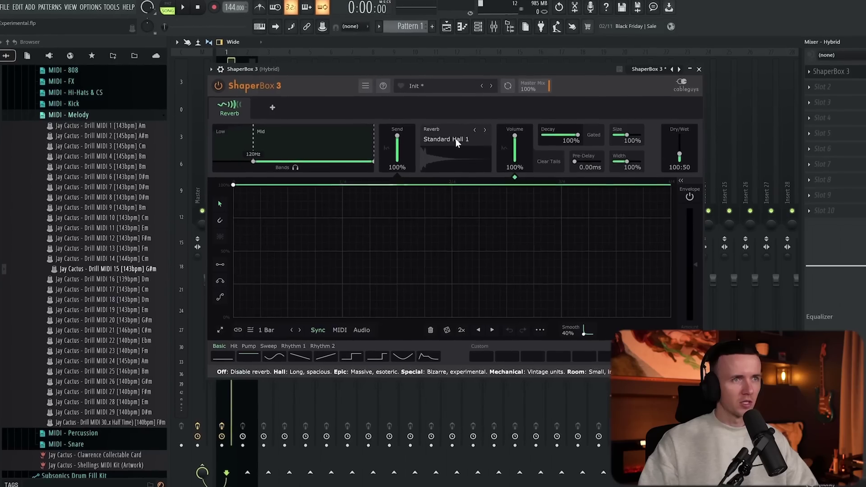
Audition Basket Ball, Clapback and Reso Panel on the mid band and settle on the Distant Foundry reverb.
click(457, 142)
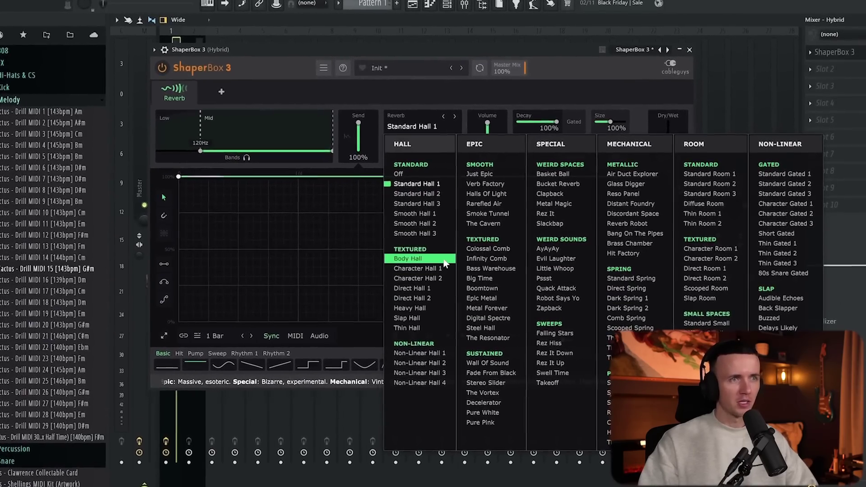
click(552, 173)
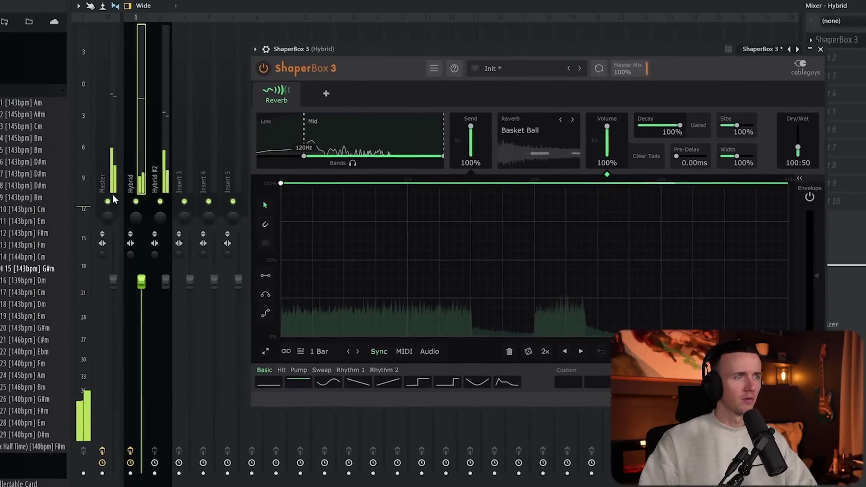
click(440, 110)
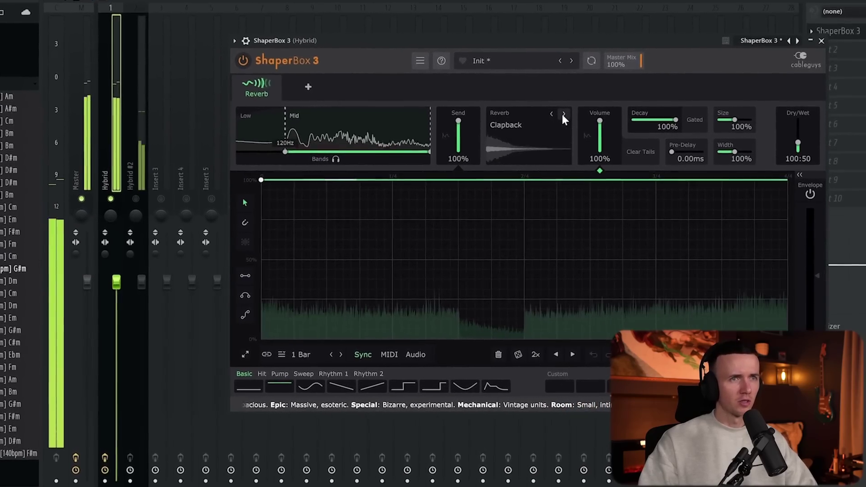
click(567, 118)
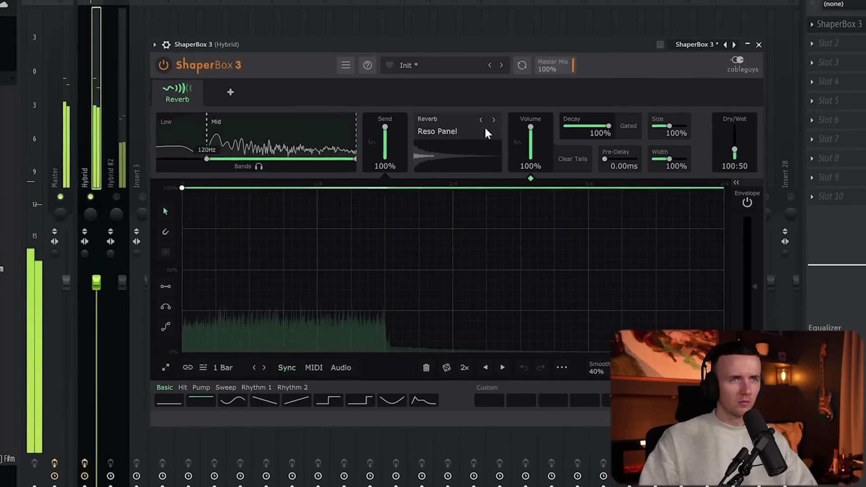
click(492, 118)
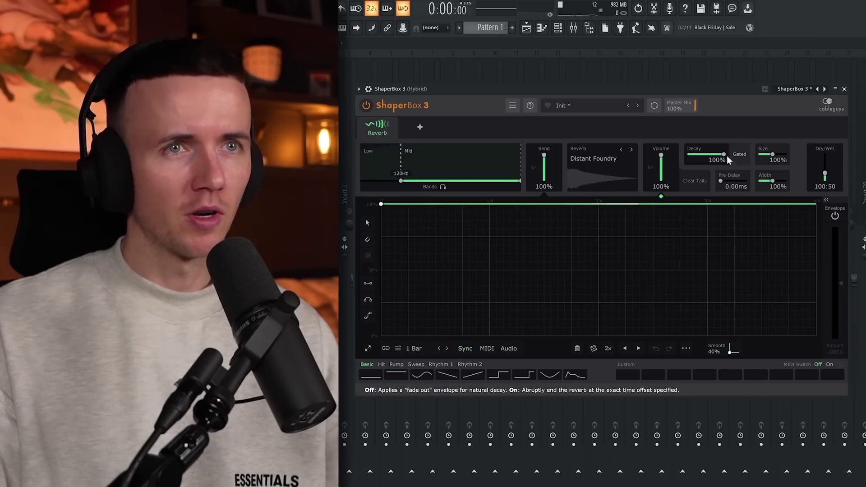
Set the mid band's reverb decay to 54%, size to 113%, width to 116% and dry/wet to 100:64.
drag(723, 155, 708, 155)
drag(773, 154, 774, 155)
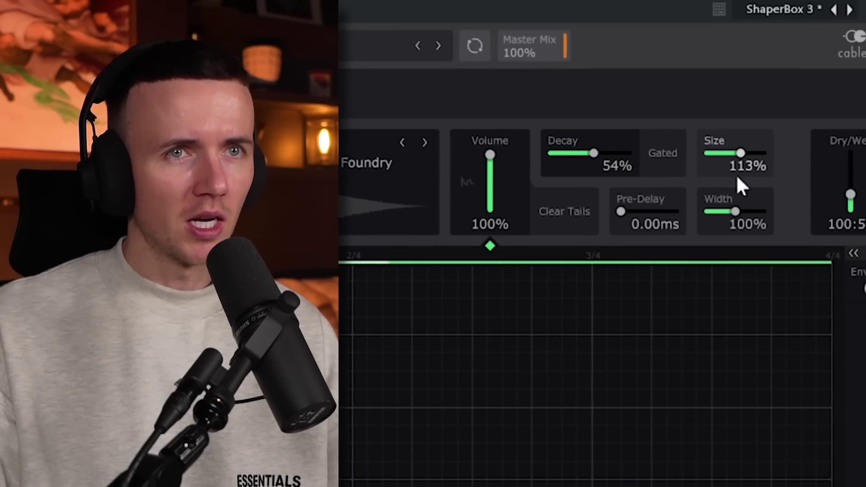
drag(735, 211, 742, 211)
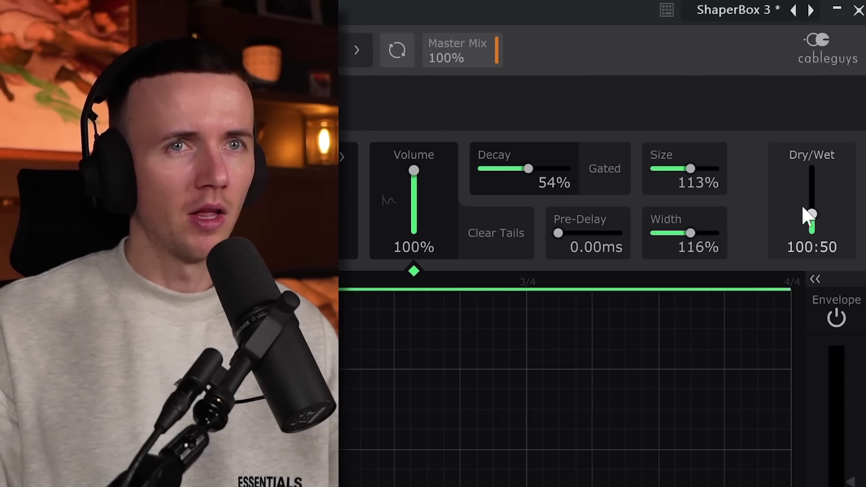
drag(814, 216, 814, 206)
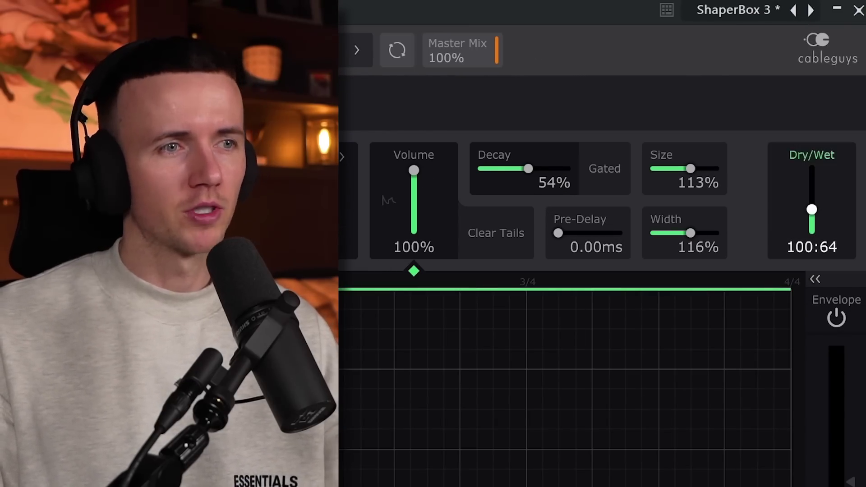
Audition Pump and Sweep shapes on the mid band's reverb volume and apply the sixth Sweep shape.
click(395, 364)
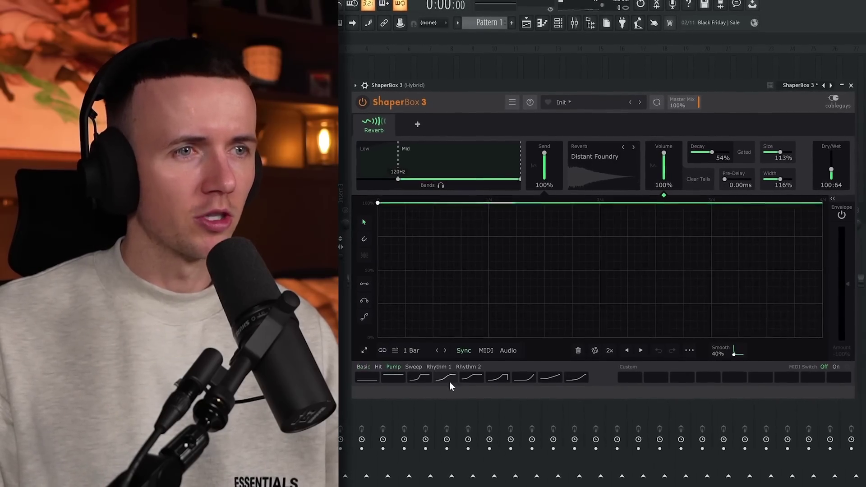
click(422, 382)
key(space)
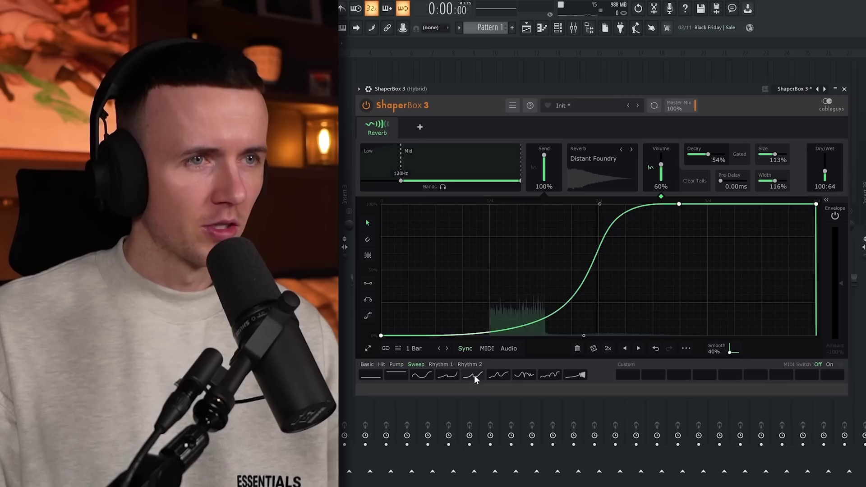
click(477, 375)
key(space)
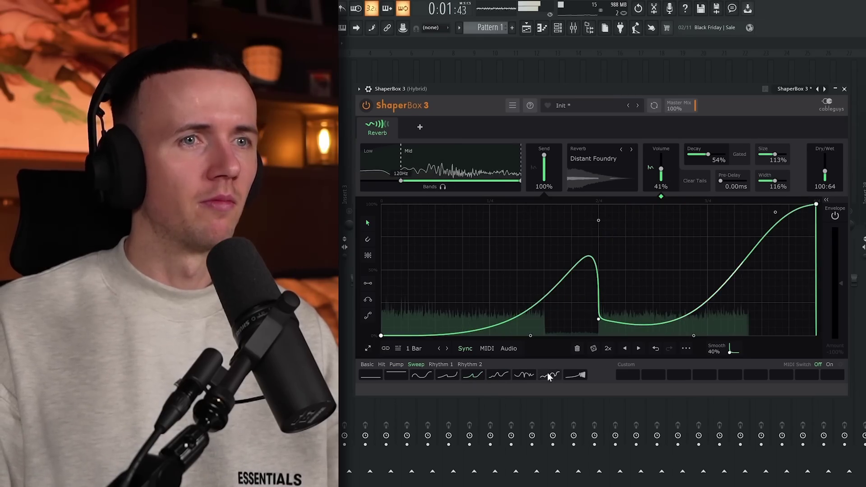
click(498, 374)
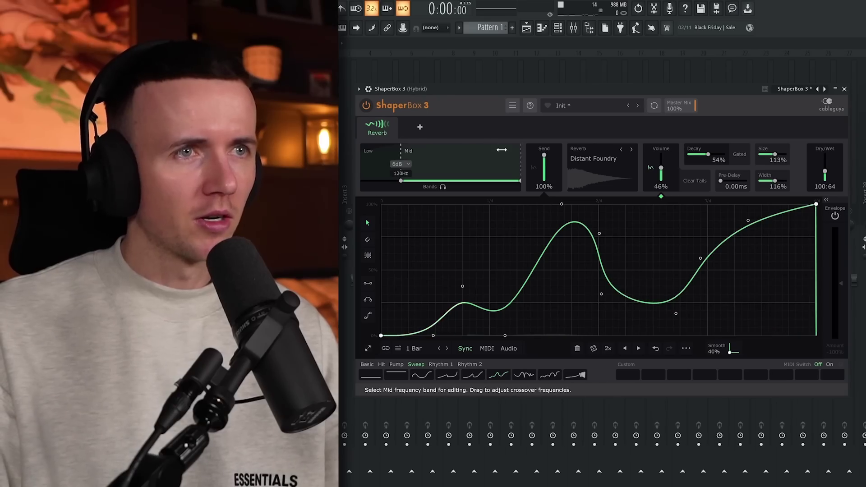
Set the high band's reverb to Slackbap and audition the last Sweep shape on its volume.
click(607, 159)
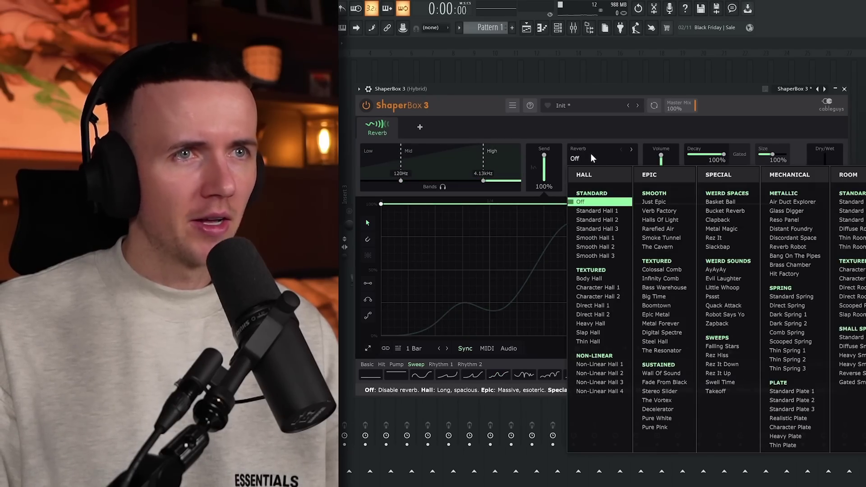
click(729, 246)
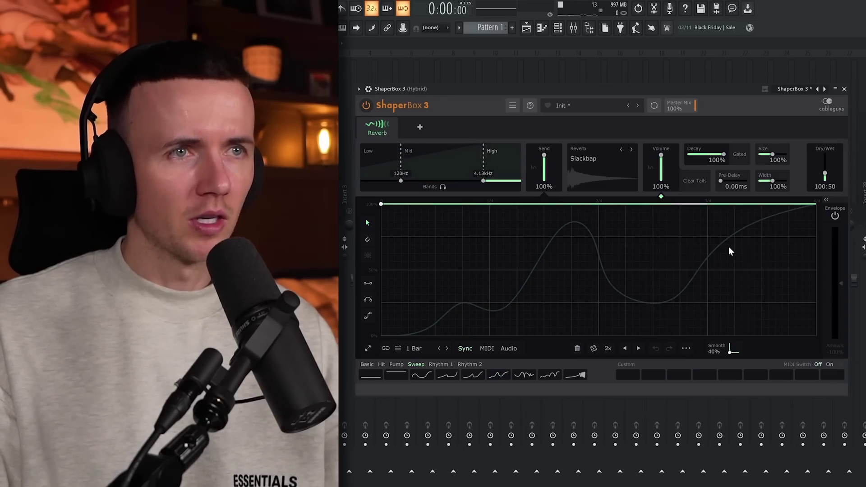
click(573, 376)
key(space)
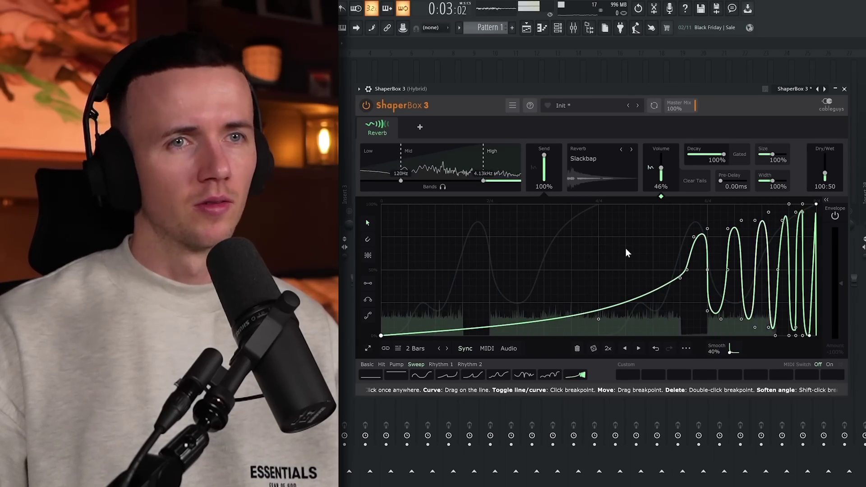
Audition the last Rhythm 2 shape on the high band's reverb volume, then apply the eighth Rhythm 2 shape.
click(470, 364)
click(572, 376)
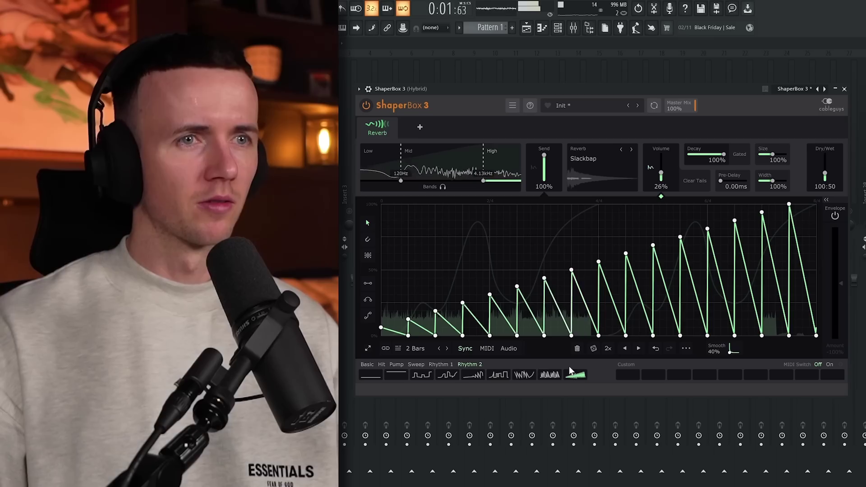
click(550, 375)
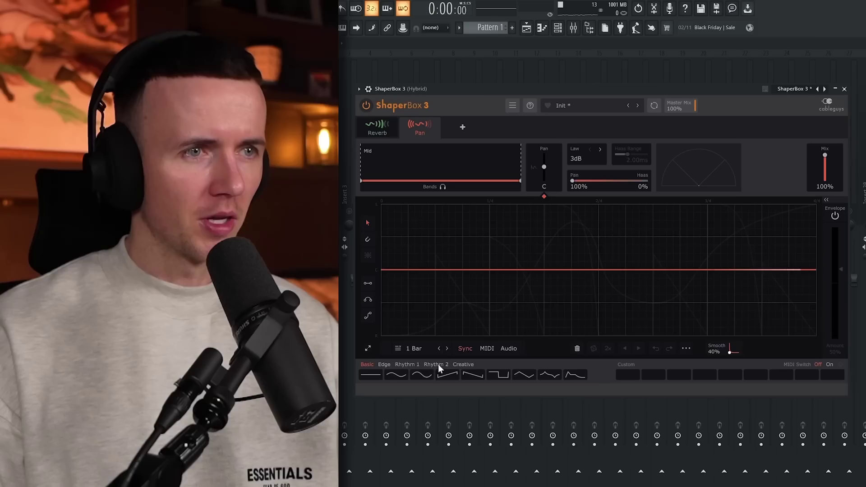
Apply the larger Basic sine shape to the Pan shaper, set its mix to 42% and audition the result.
click(421, 374)
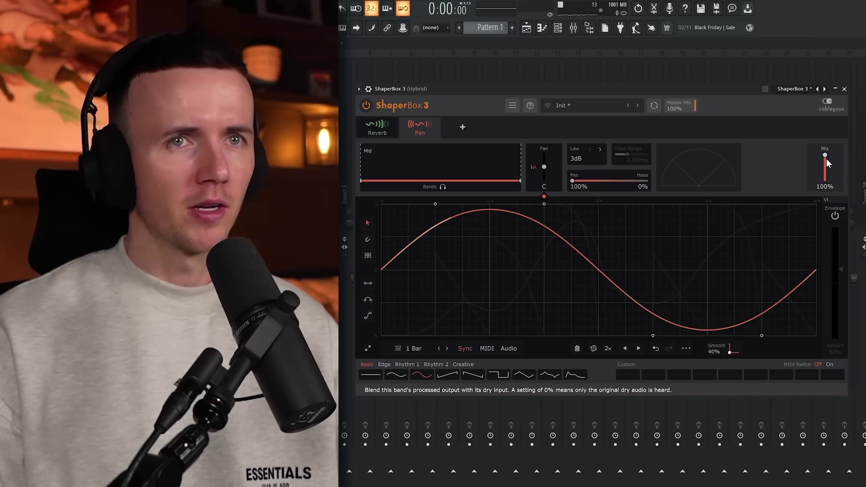
key(space)
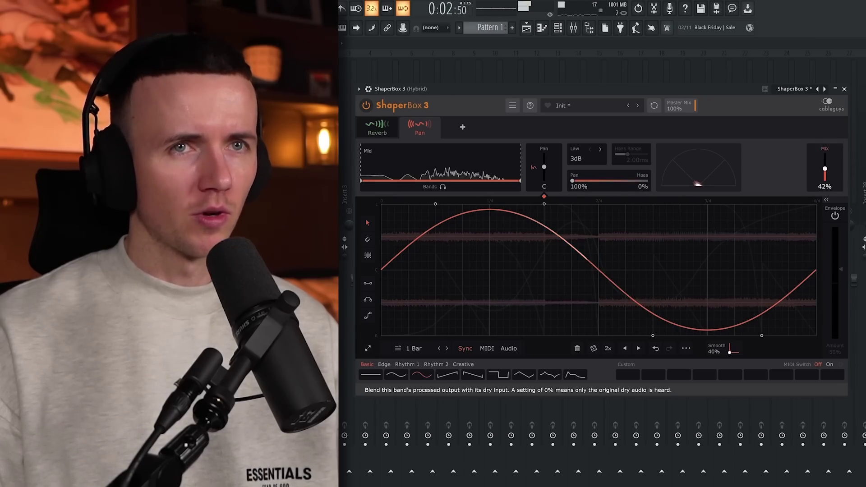
key(space)
Add a Time shaper with default settings, audition the Pattern 1 shapes and apply Pattern 6.
click(462, 126)
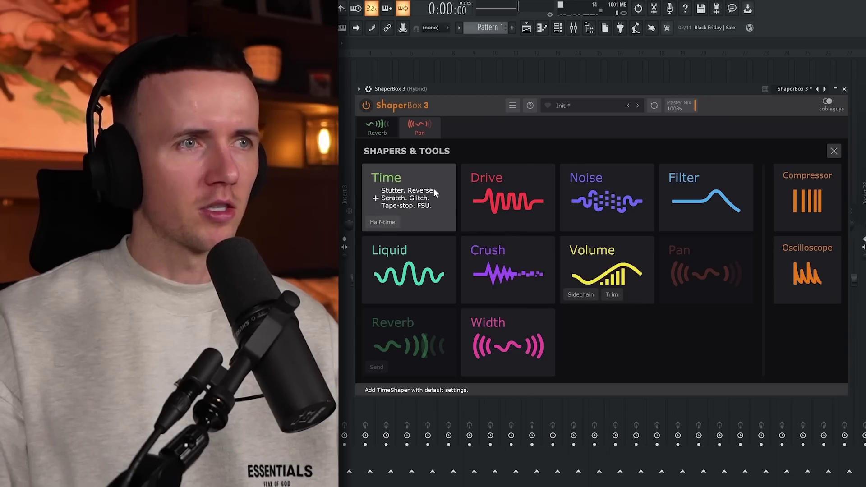
click(433, 188)
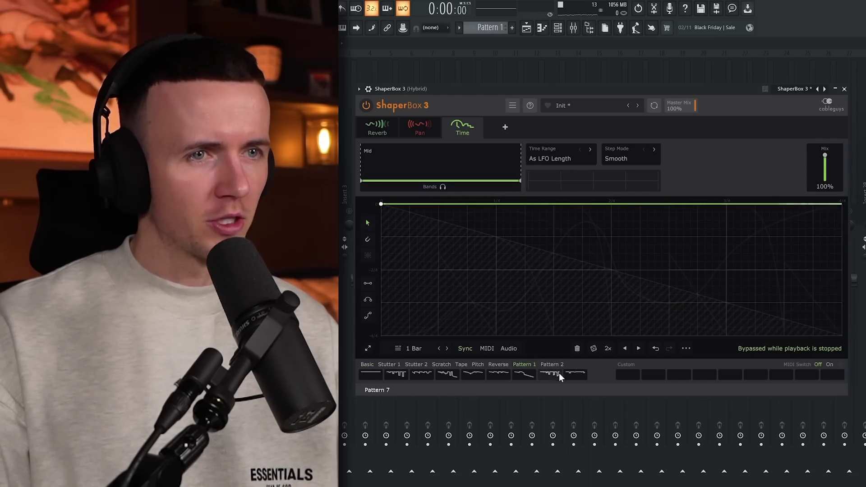
key(space)
key(space)
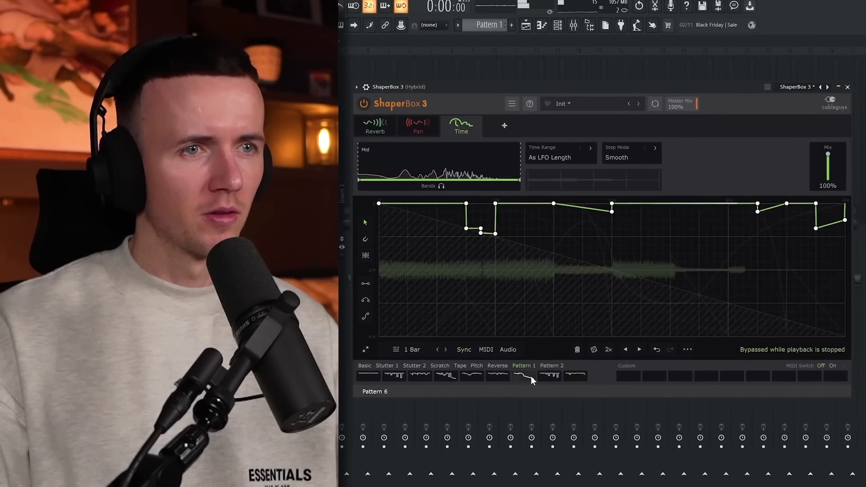
click(531, 376)
key(space)
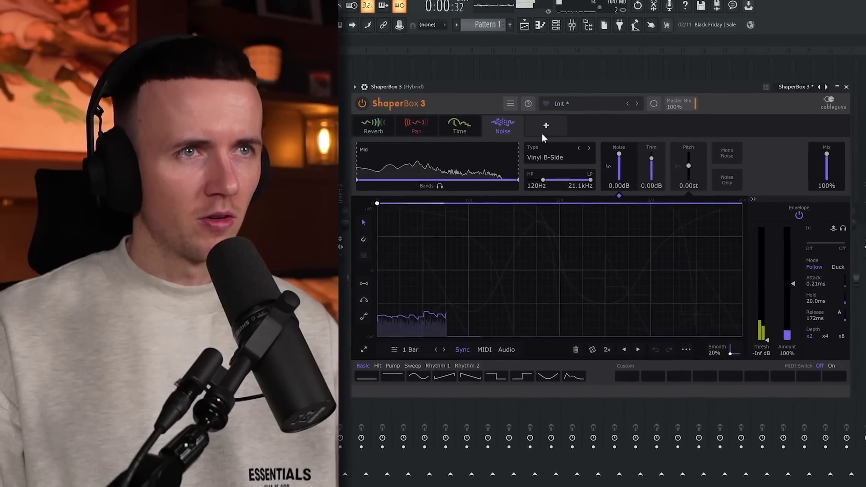
Set the Noise shaper's type to Dubplate A-Side, lower its noise level to -7.51 dB and apply the Basic step-down shape.
click(588, 147)
scroll(618, 156, down, 5)
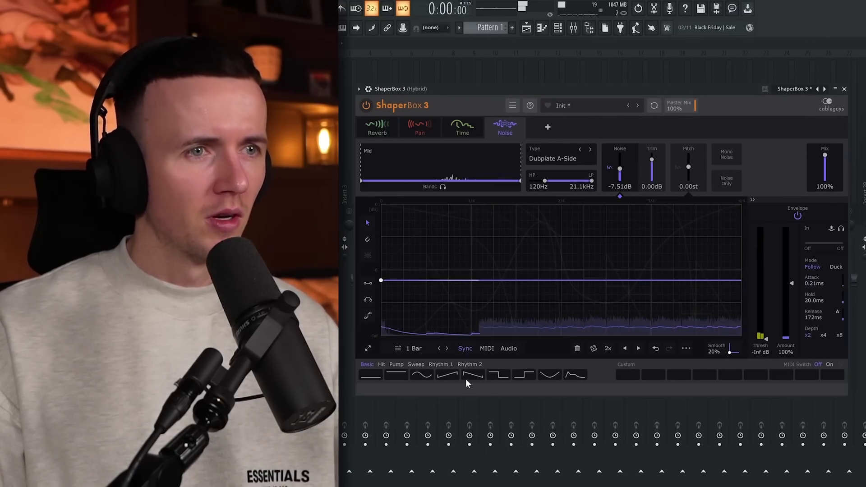
click(500, 374)
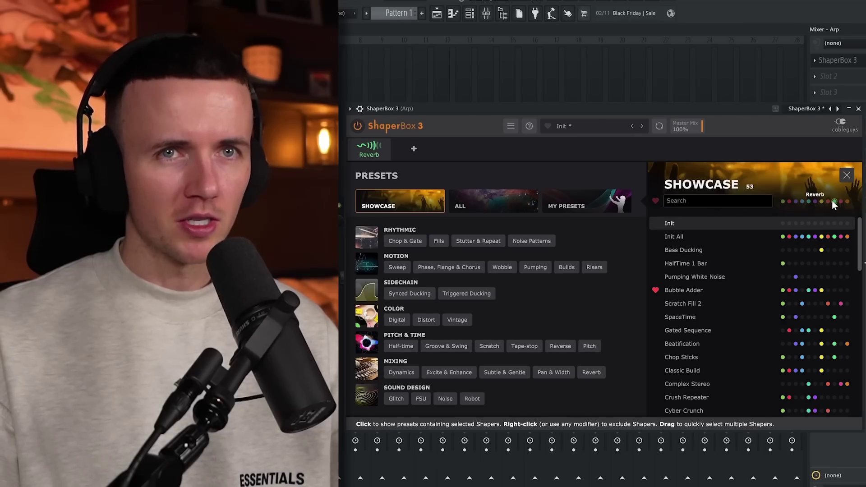
Filter the Showcase presets on the Arp track's ShaperBox to those containing Reverb.
click(834, 202)
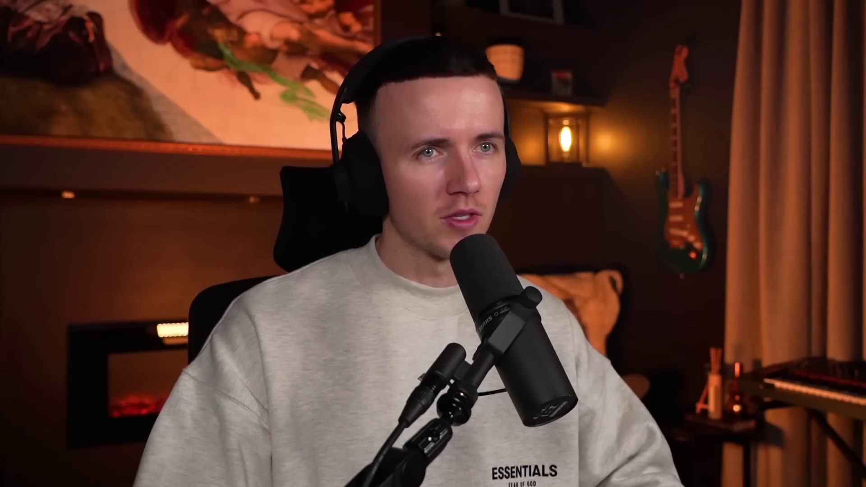
Audition Showcase reverb presets such as EpiCave, HalfTime Springs and Vowel Verb on the Arp track, then load SpaceTime.
click(680, 236)
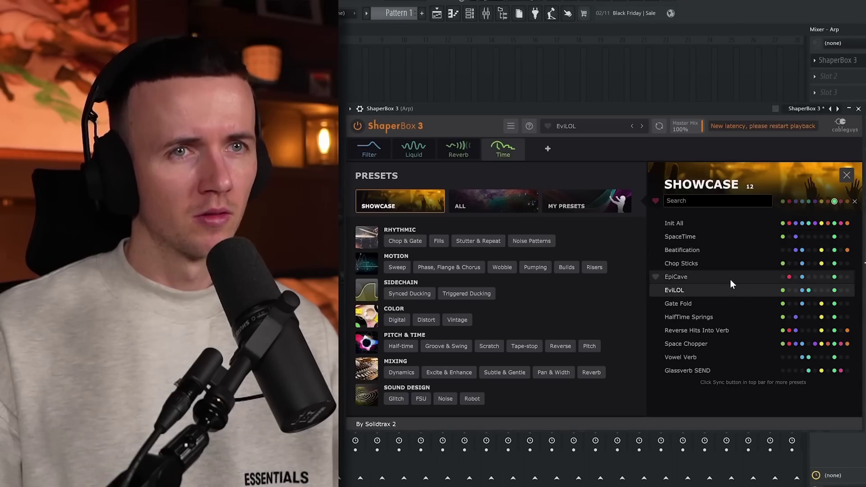
click(730, 277)
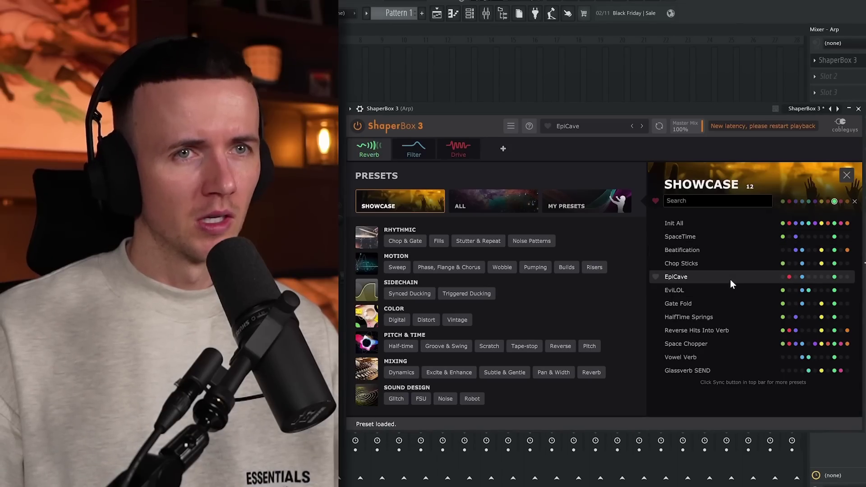
click(740, 307)
click(740, 315)
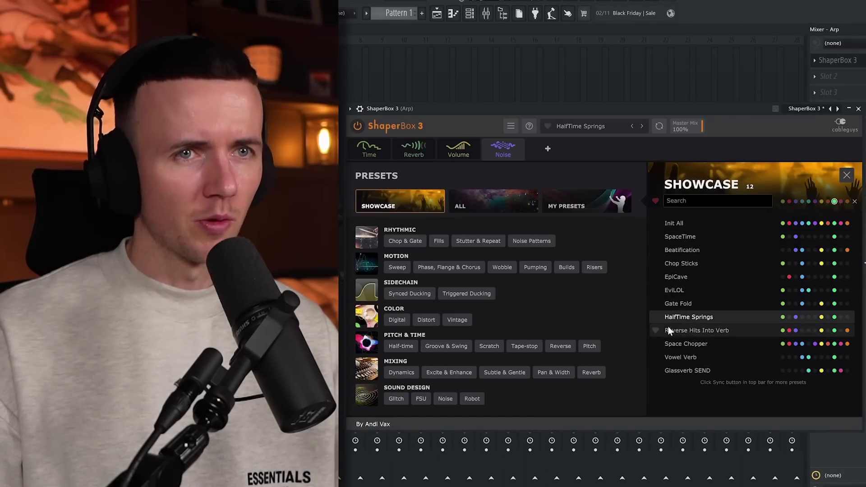
click(713, 337)
click(711, 359)
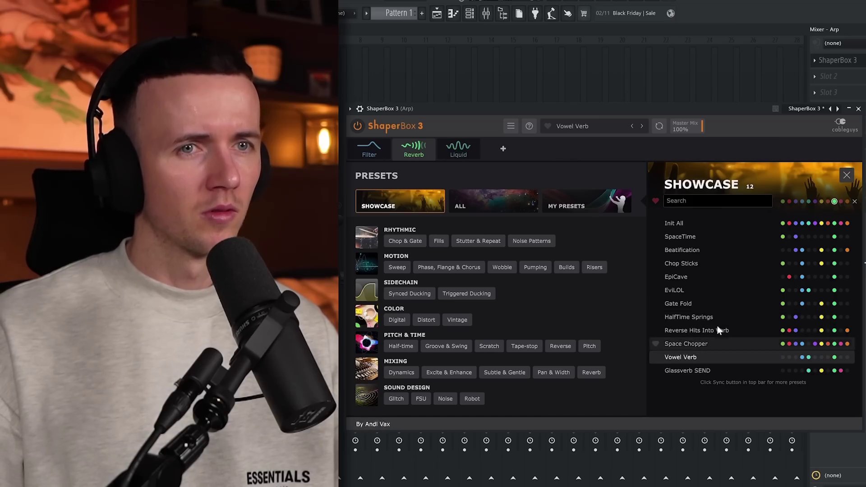
click(714, 237)
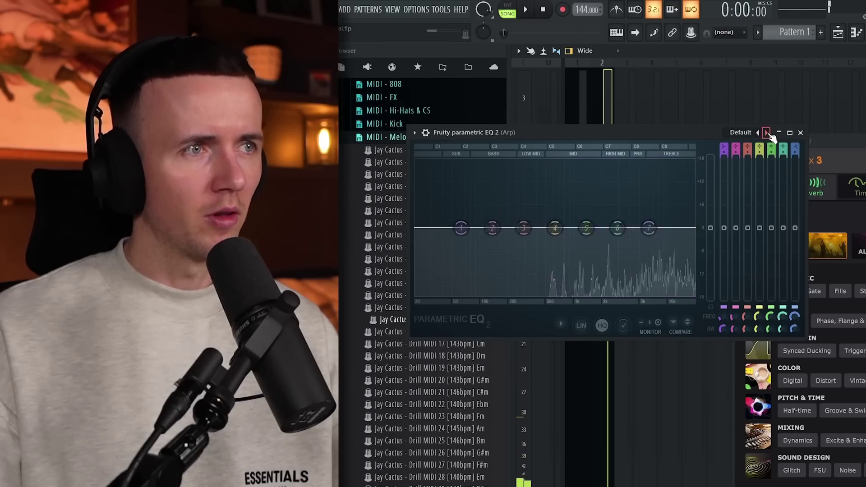
Switch the Arp track's Fruity Parametric EQ 2 to its next preset and shift the low band higher in frequency.
click(766, 132)
drag(477, 226, 521, 228)
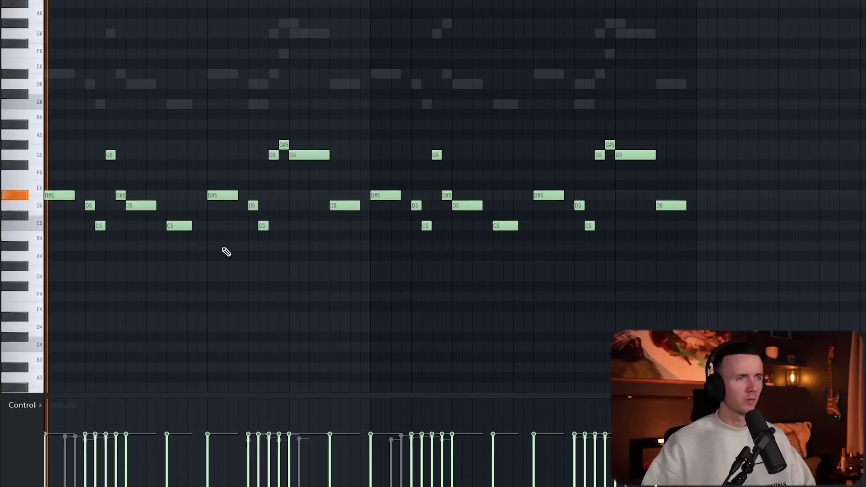
Lower the melody's second long D#5 note to C5 and arm the Arp mixer track for rendering to audio.
drag(216, 196, 220, 221)
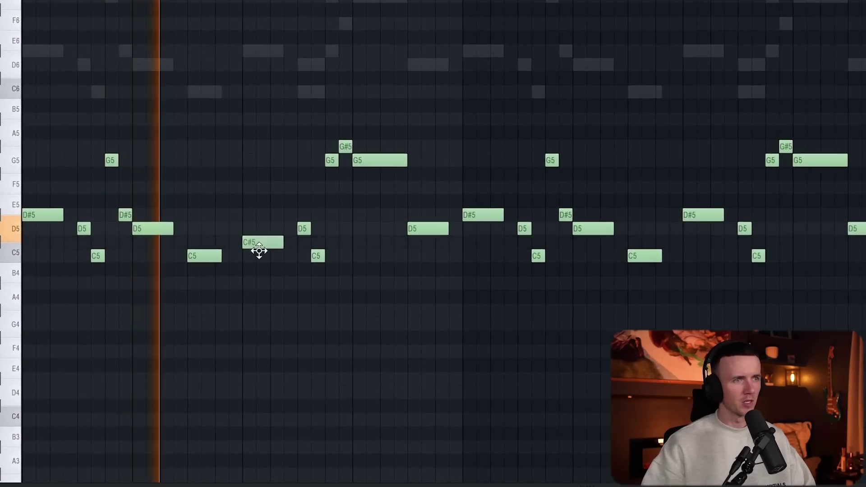
drag(259, 251, 261, 265)
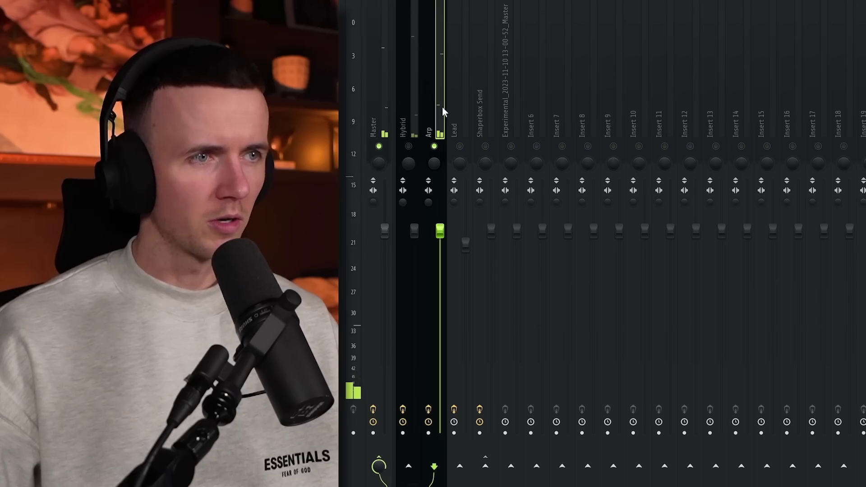
click(428, 433)
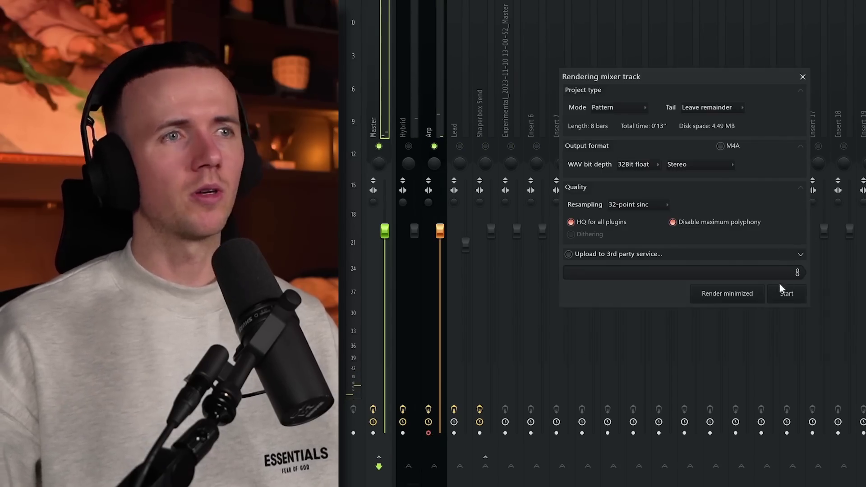
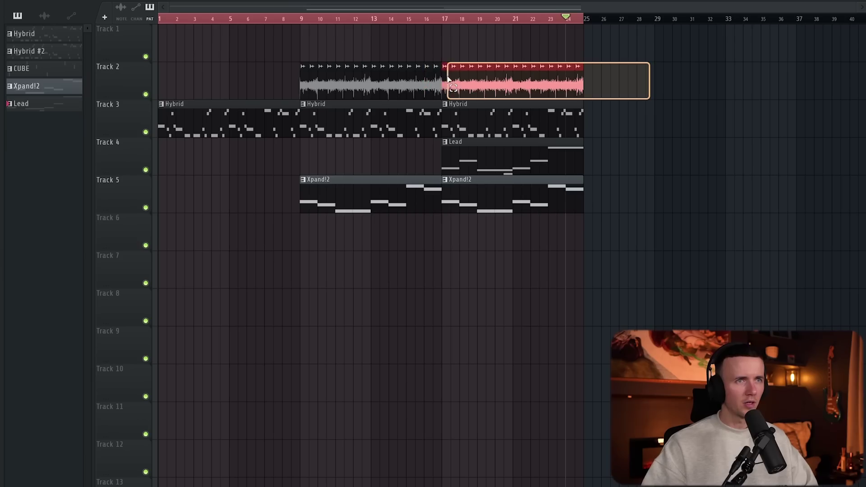
Duplicate the Track 2 arp audio from bars 17–24 to start at bar 25 and play the arrangement.
scroll(448, 79, up, 3)
drag(445, 79, 677, 73)
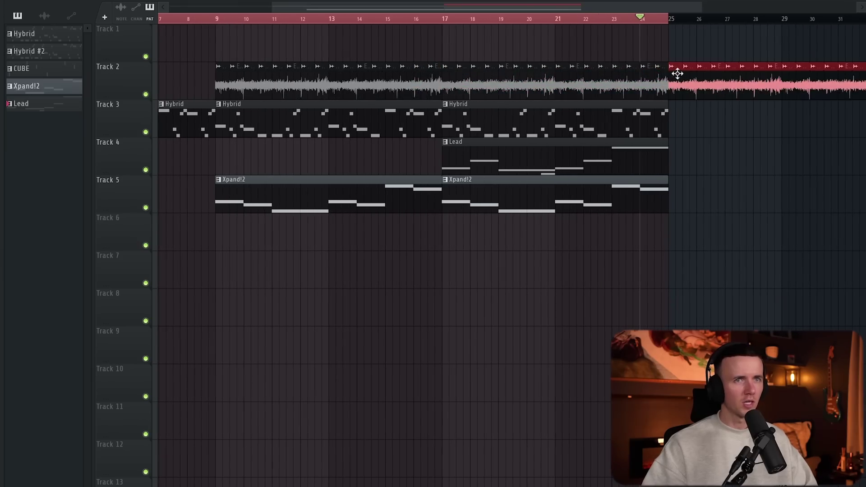
key(space)
scroll(634, 212, down, 3)
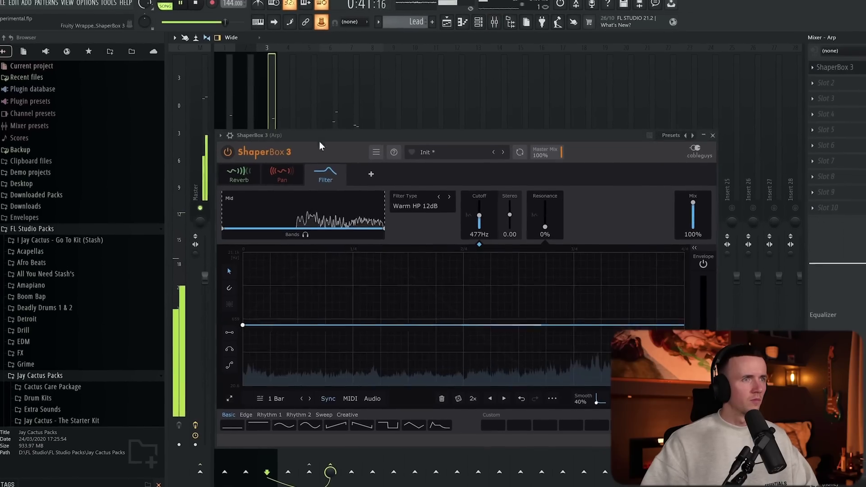
Automate the FilterShaper's on/off state on the Arp's ShaperBox so it switches off at bar 25, and audition the change.
click(307, 167)
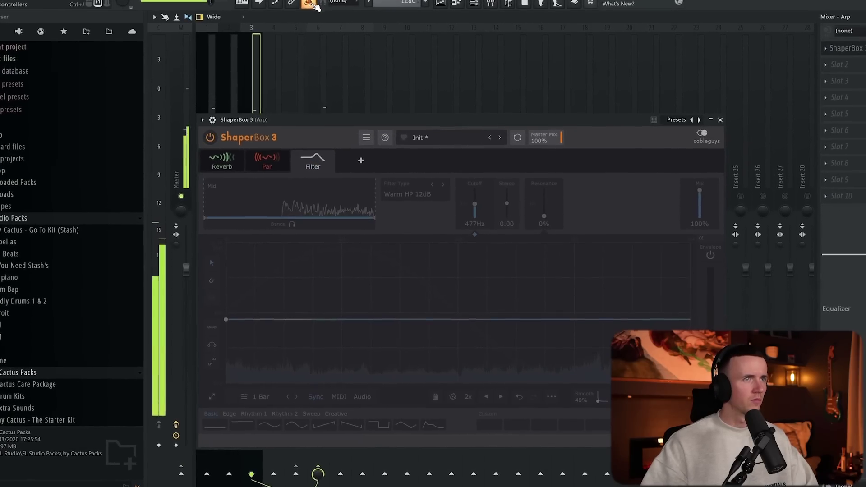
click(313, 20)
click(345, 46)
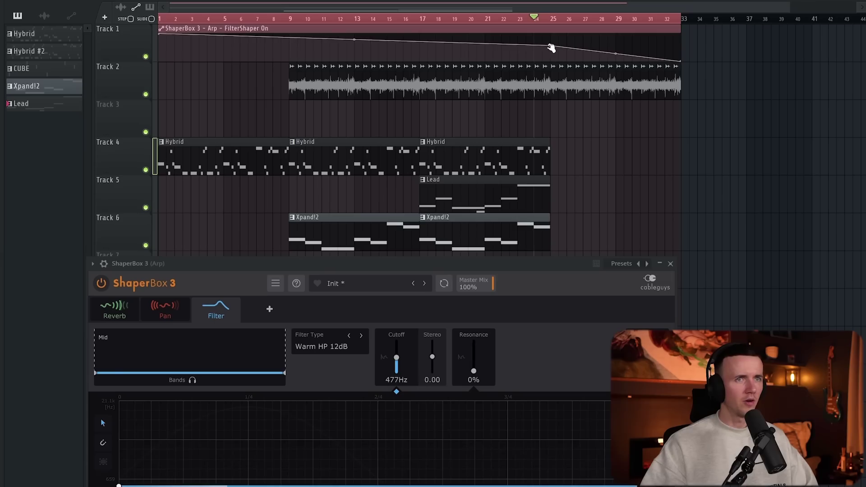
drag(551, 43, 551, 74)
key(space)
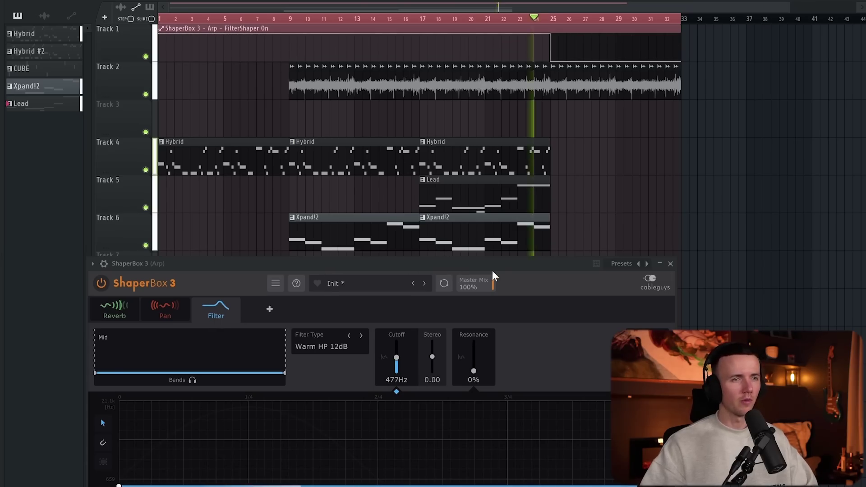
drag(505, 260, 515, 188)
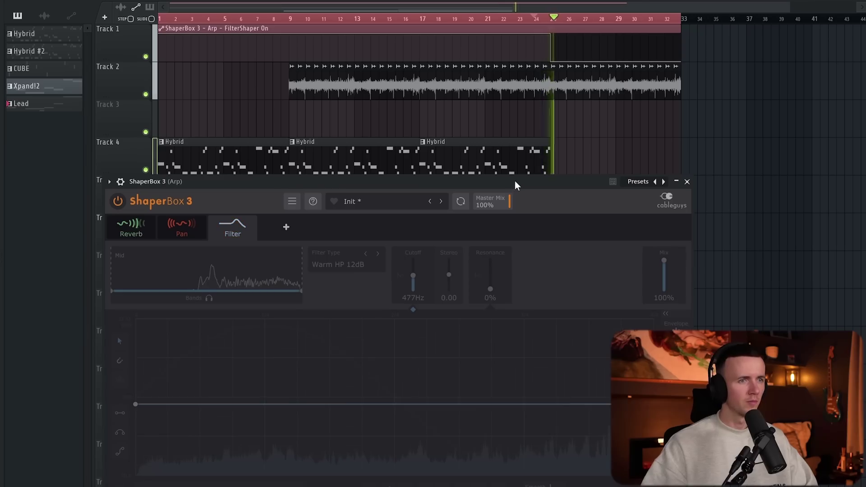
click(693, 183)
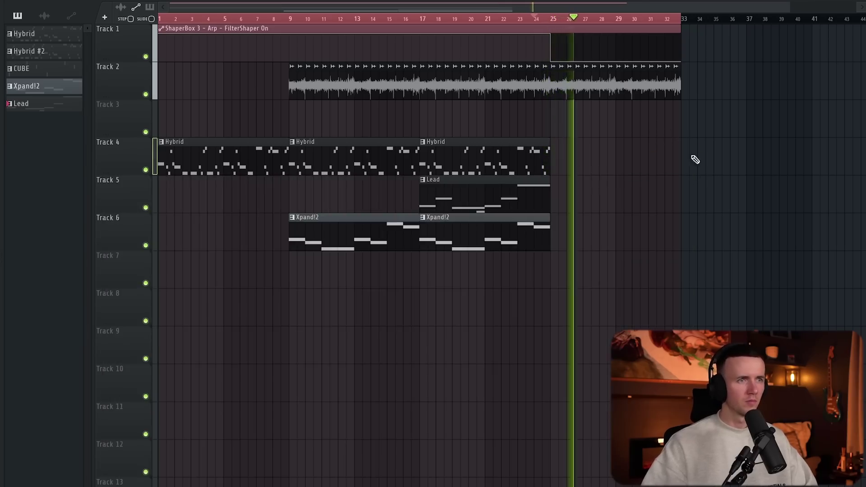
key(space)
Consolidate the Track 2 arp audio from bar 25 and make the copy on Track 3 unique.
scroll(694, 158, up, 3)
right_click(143, 84)
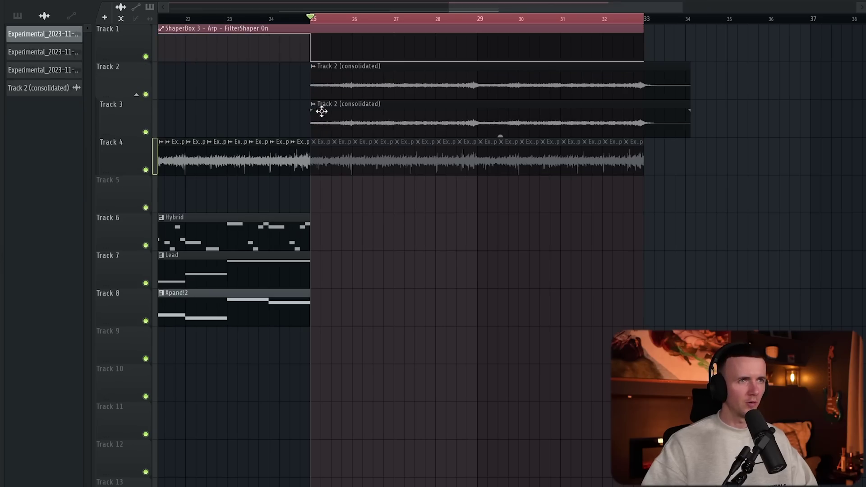
click(320, 108)
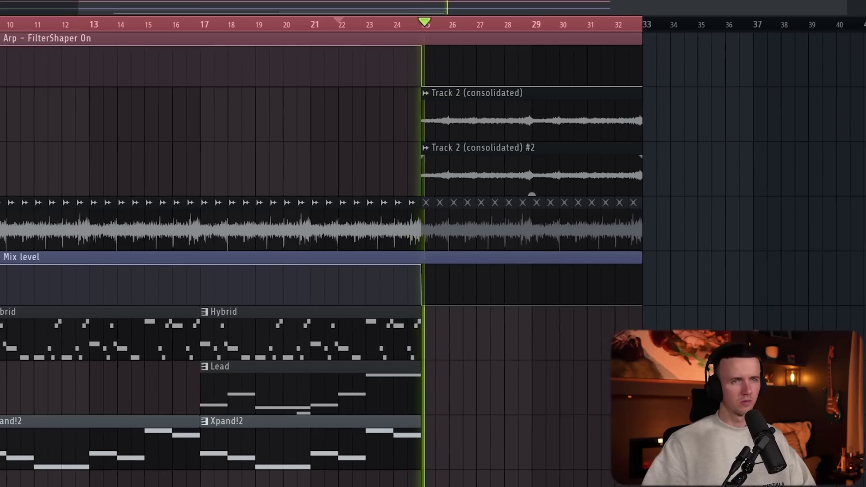
Repeat one-bar chops of both consolidated arp clips from bar 25 onward, deleting the uncut clips that start at bar 29.
drag(0, 24, 392, 39)
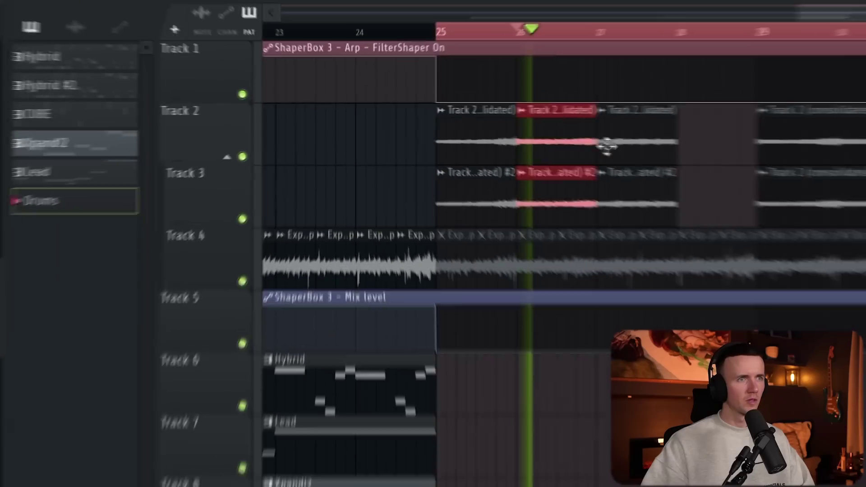
drag(605, 145, 686, 132)
drag(750, 135, 839, 170)
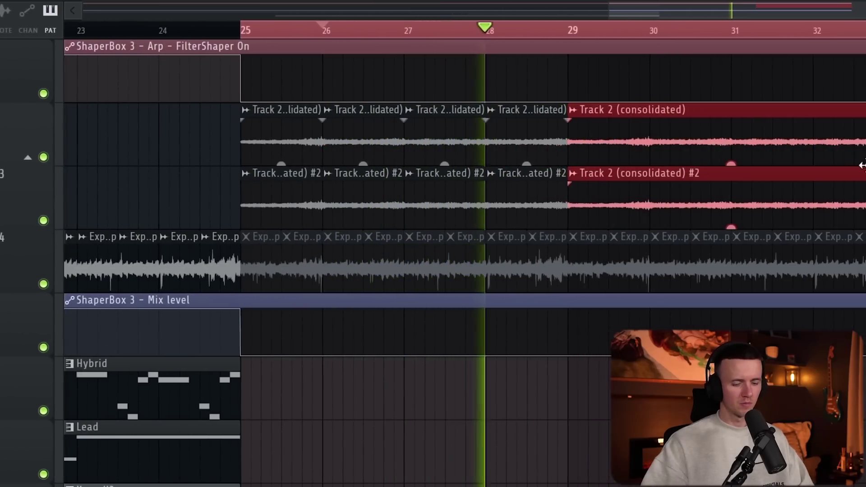
key(Delete)
drag(656, 129, 325, 178)
drag(453, 138, 535, 135)
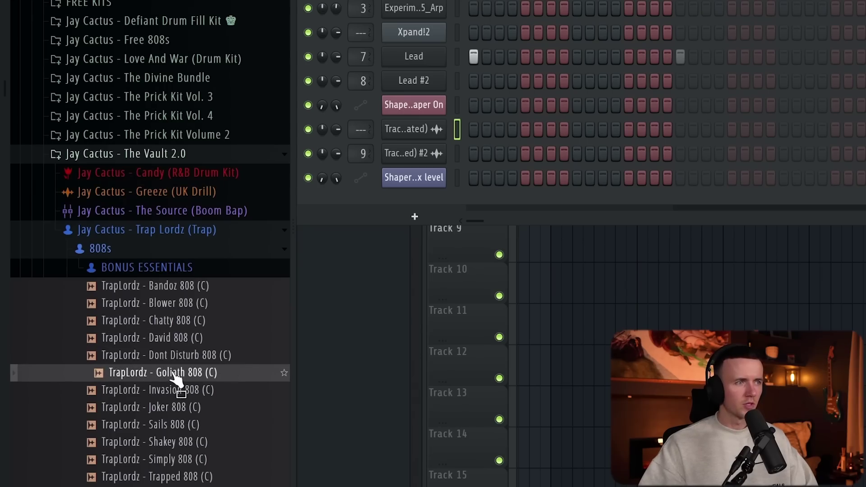
Add TrapLordz - Goliath 808 (C) as a channel and draw its opening pattern of short C5 and C6 notes.
drag(173, 374, 443, 211)
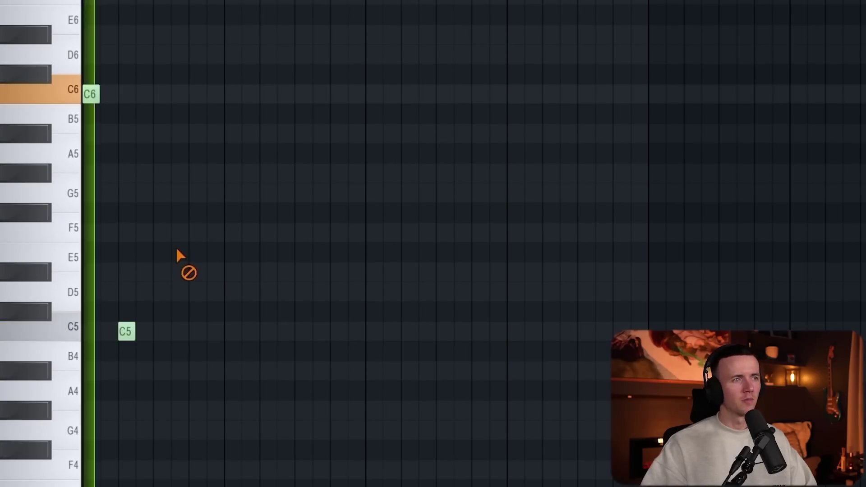
click(191, 332)
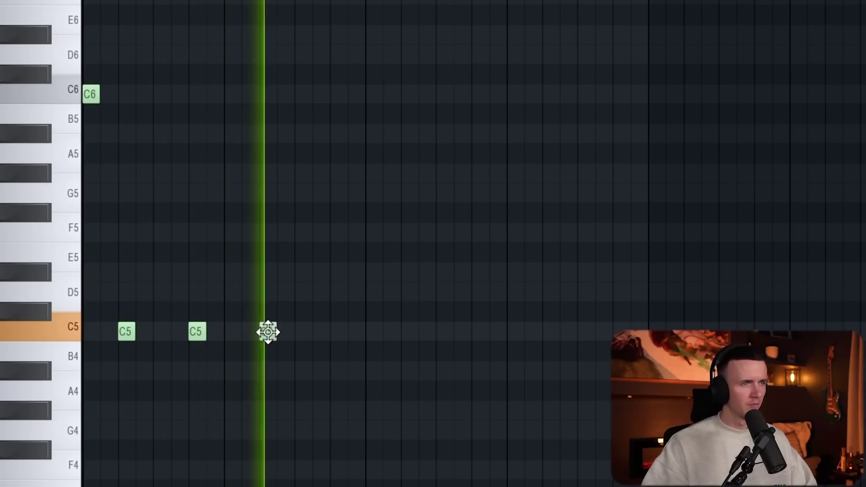
click(359, 93)
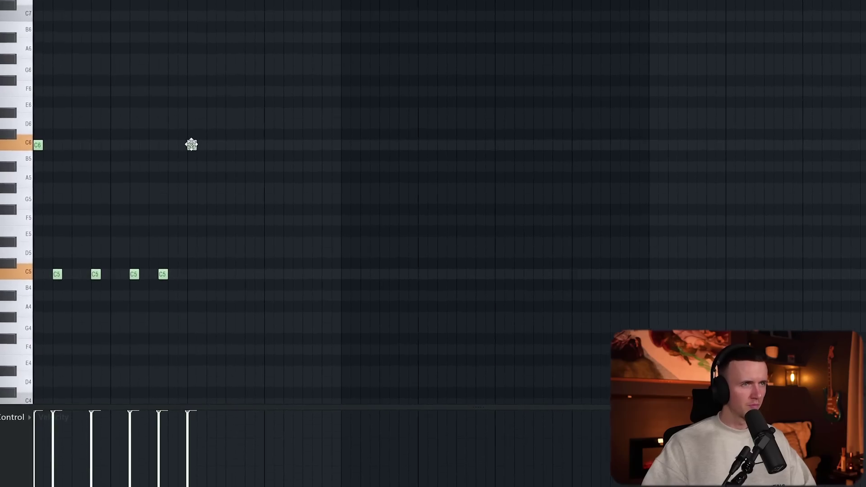
Duplicate the 808 notes to extend the pattern and raise the pitch of the C5 note following the last C6.
key(ctrl+a)
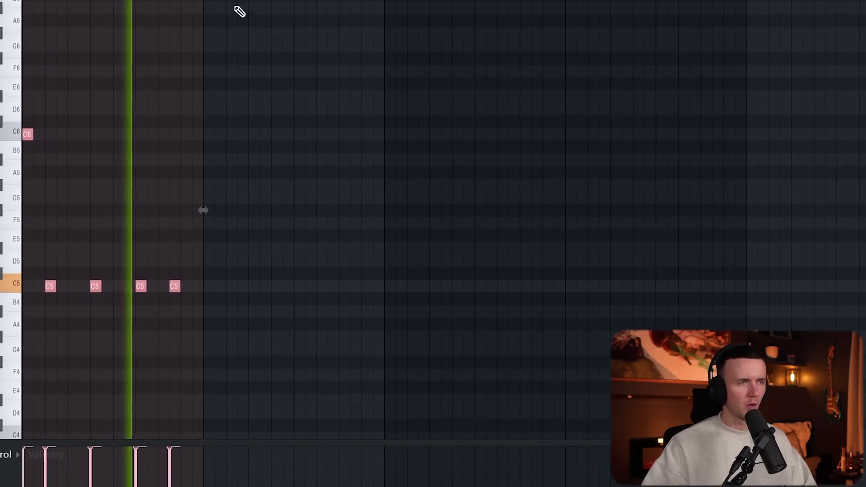
key(ctrl+b)
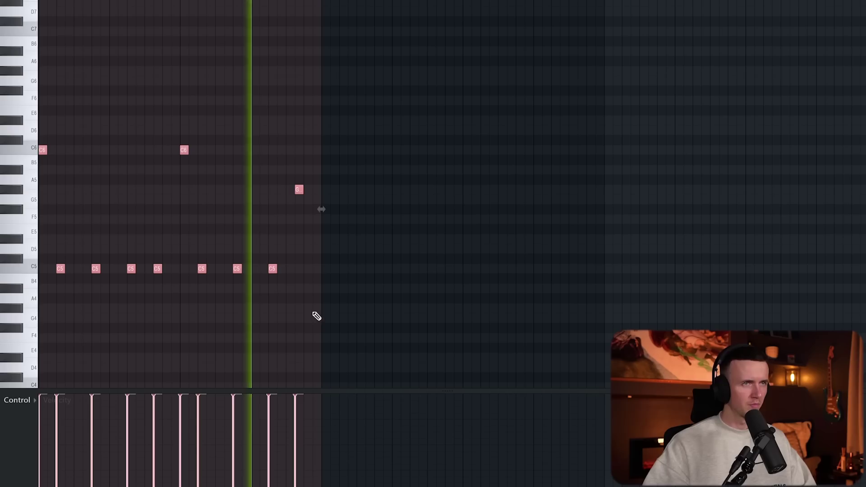
key(ctrl+b)
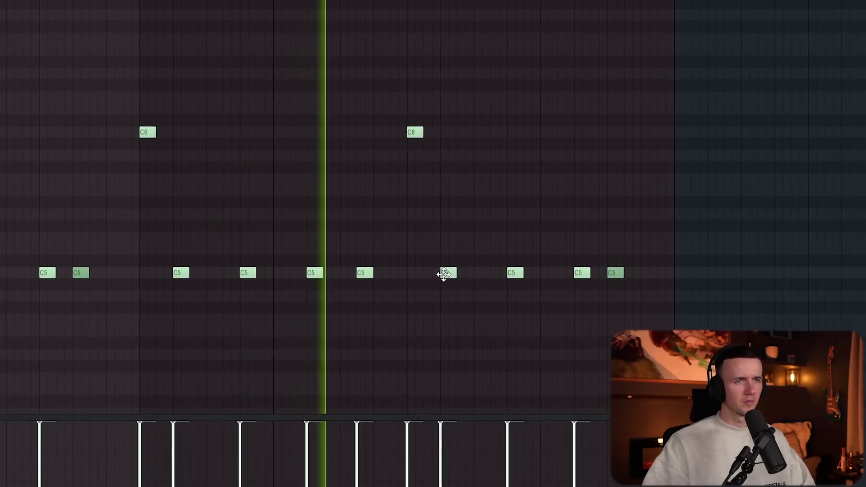
drag(443, 274, 452, 258)
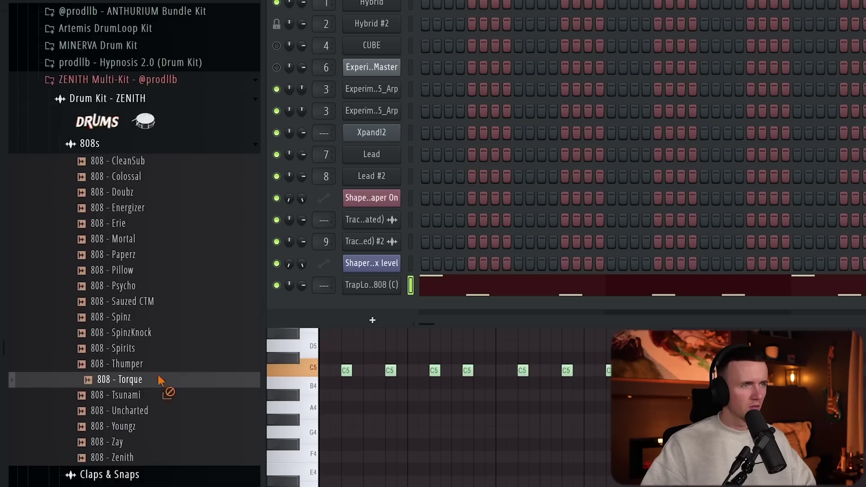
Add 808 - Pillow and 808 - Sauzed CTM from the ZENITH kit as channels, draw short C5 hits and audition the pattern.
drag(157, 373, 121, 304)
drag(86, 321, 145, 351)
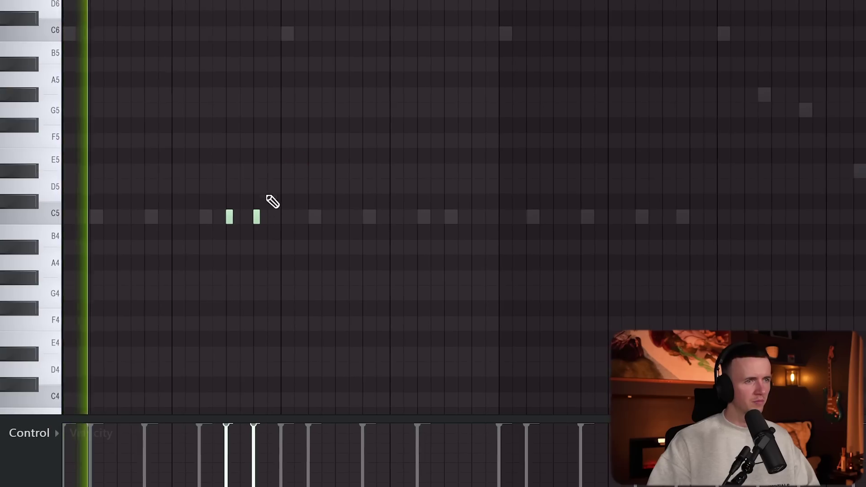
key(space)
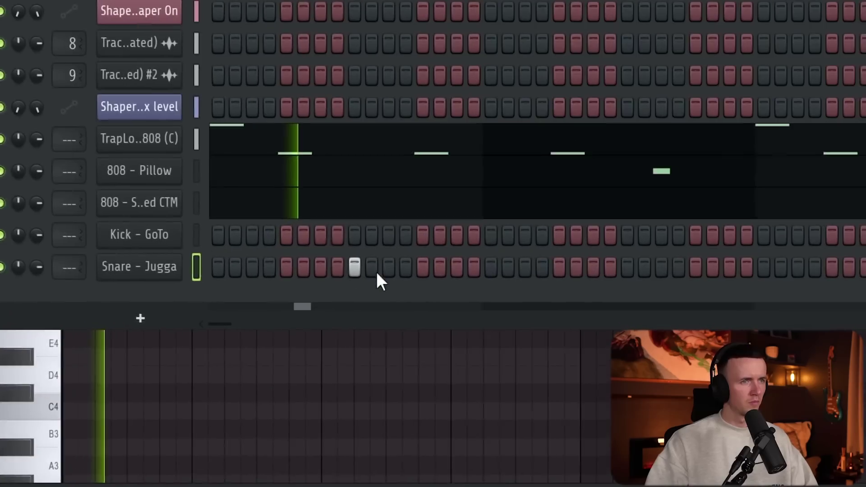
Program the Snare - Jugga hits across the pattern, including steps 11, 41 and 43 and the closing bar.
click(388, 267)
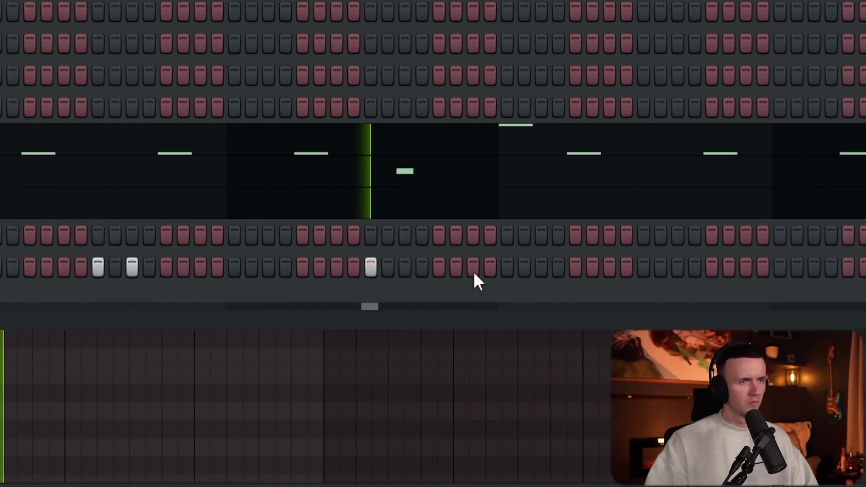
click(643, 267)
click(677, 267)
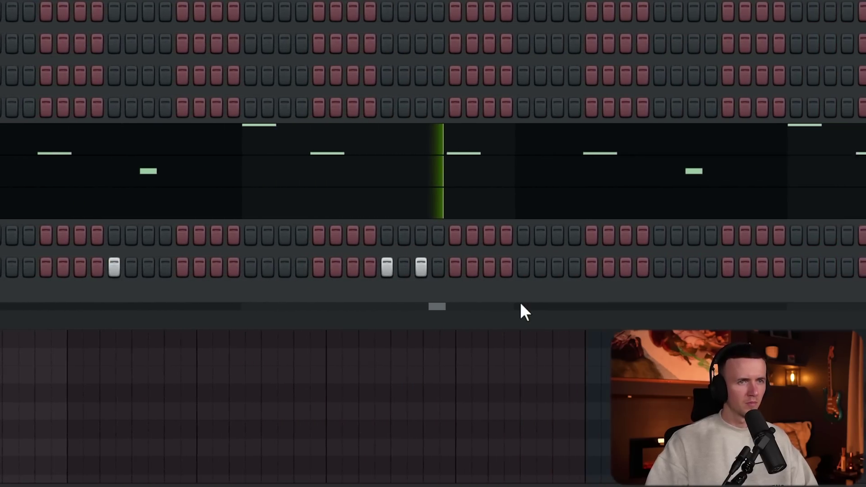
click(627, 267)
click(727, 267)
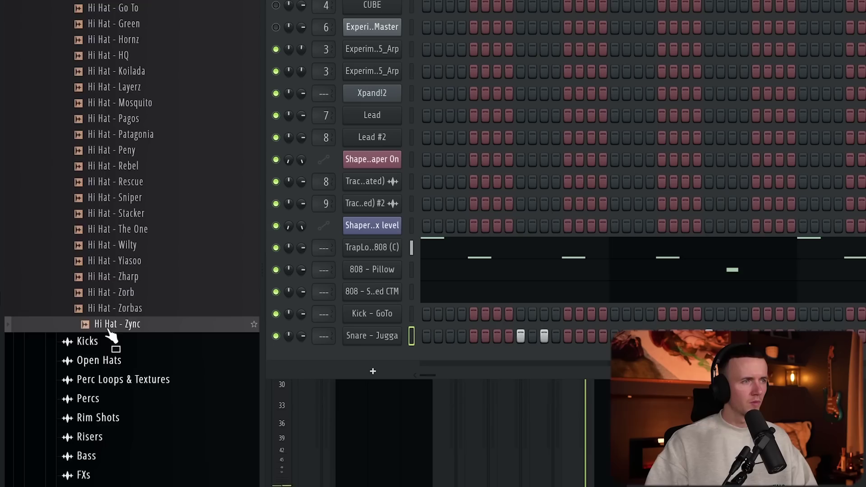
Add the Hi Hat - HQ sample as a channel and draw its pattern of C5 hits with rolls descending through A4 and G4.
drag(110, 334, 144, 385)
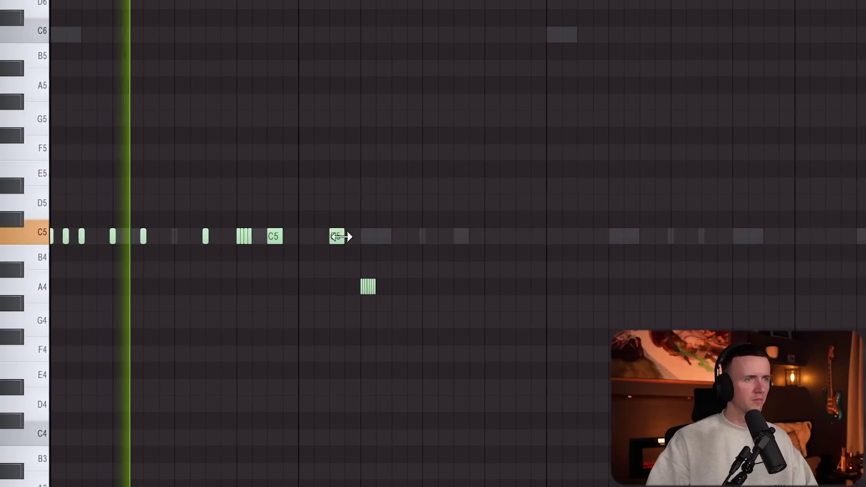
click(383, 321)
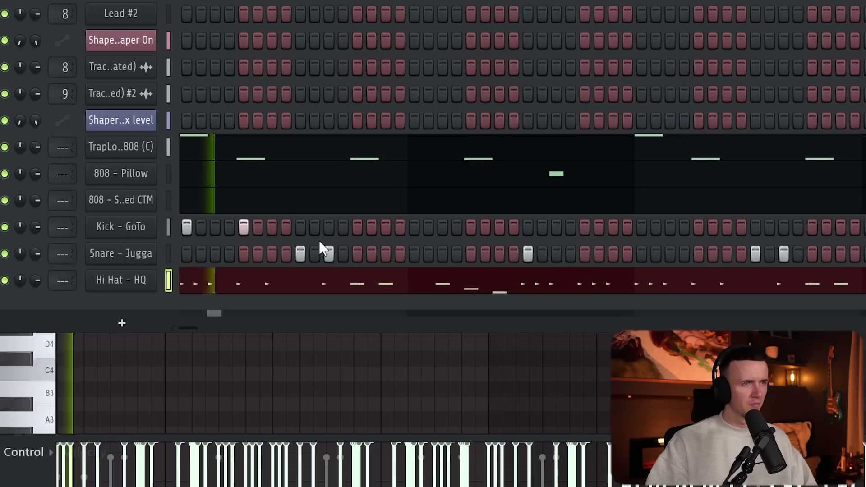
Program the Kick - GoTo hits across the pattern, including steps 13, 21, 33, 37, 45 and 53.
click(357, 228)
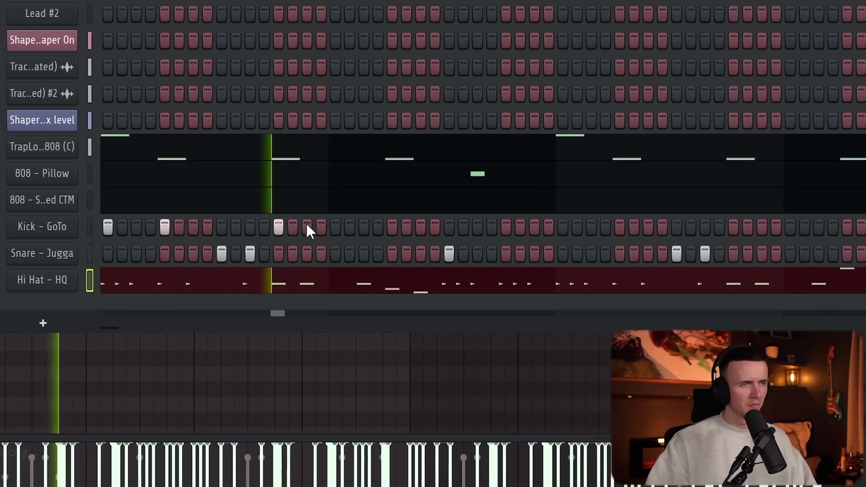
click(471, 227)
click(484, 228)
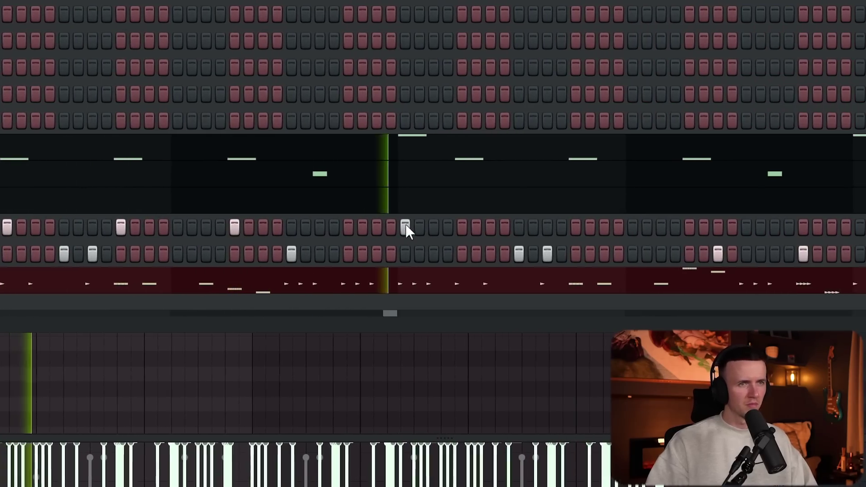
click(540, 227)
click(496, 228)
click(610, 228)
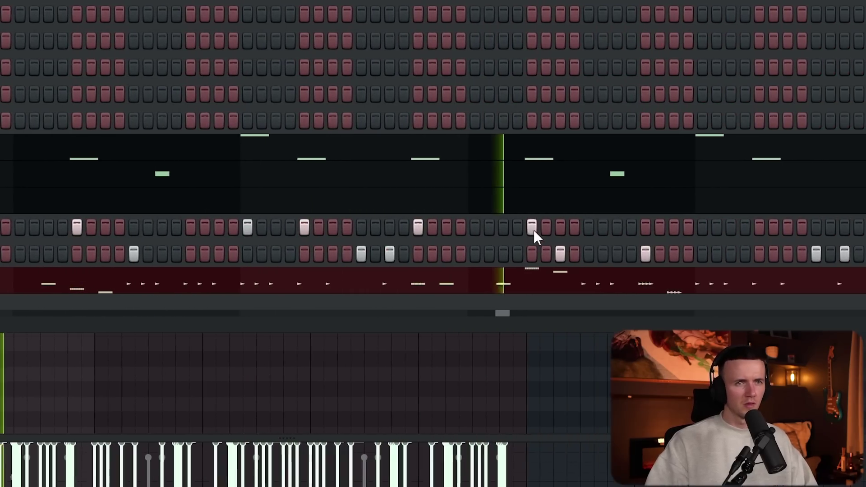
click(696, 228)
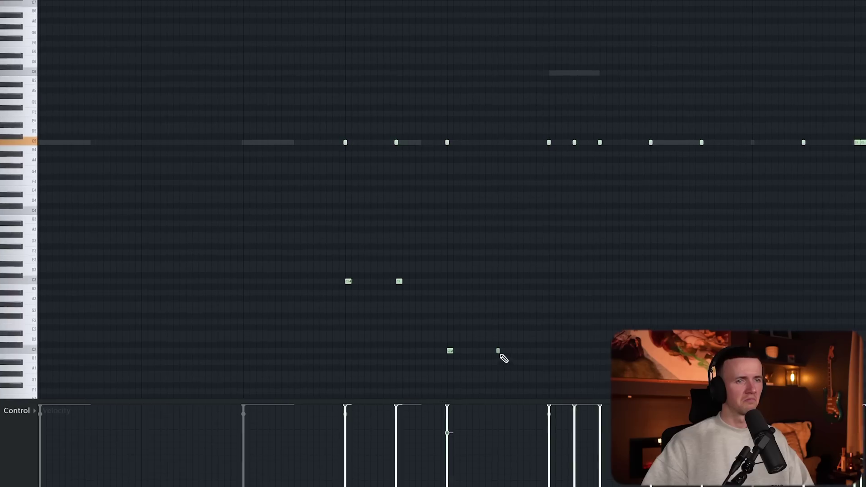
Vary the hi-hat pattern with low C3 and C2 notes followed by fast high and low rolls with rising velocity.
click(499, 353)
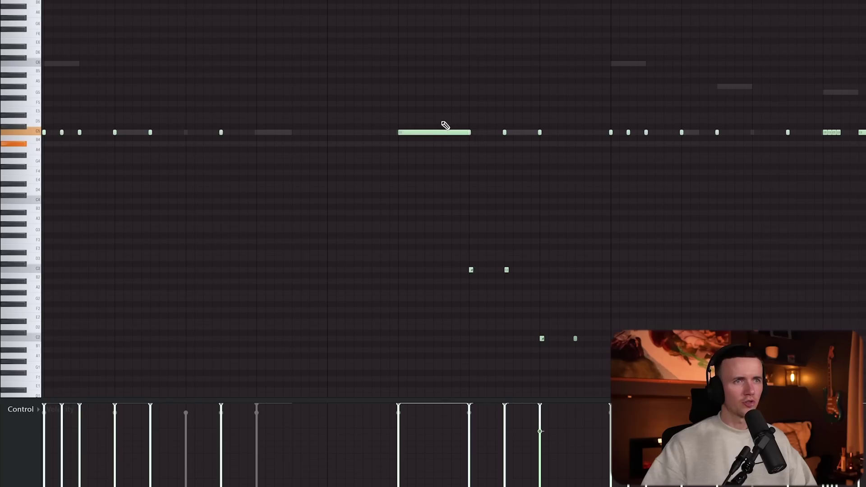
click(409, 276)
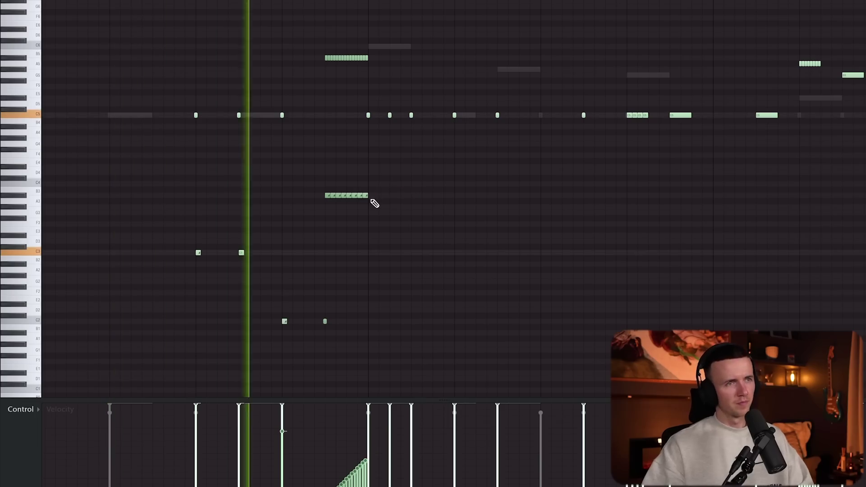
scroll(374, 203, down, 4)
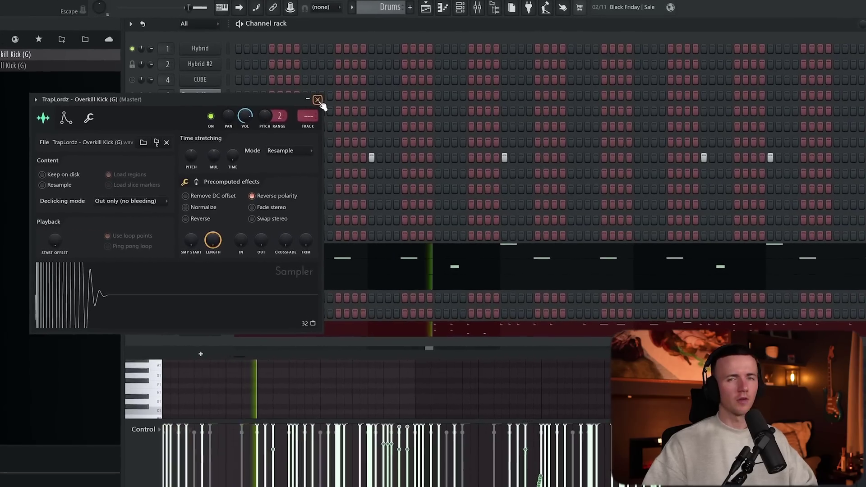
Close the Overkill Kick sampler, add Open Hat - Steeze as a channel below the hi-hat and place its hits during playback.
click(325, 103)
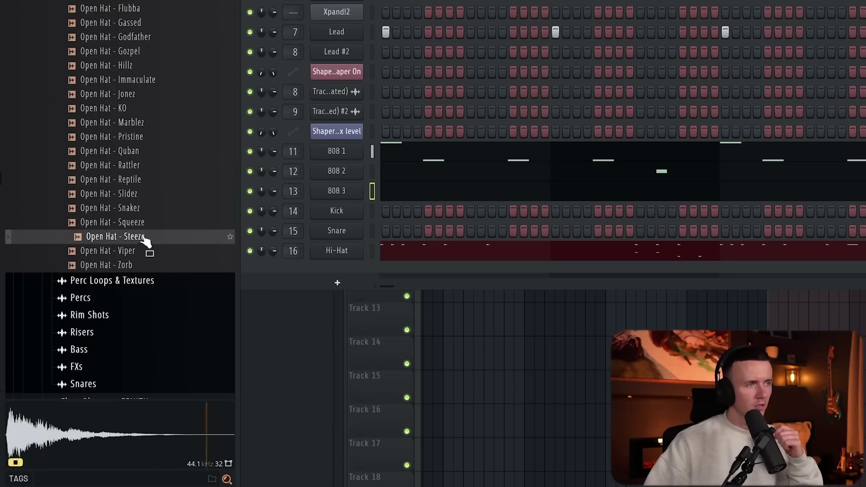
key(Up)
click(115, 238)
drag(115, 243, 375, 264)
key(space)
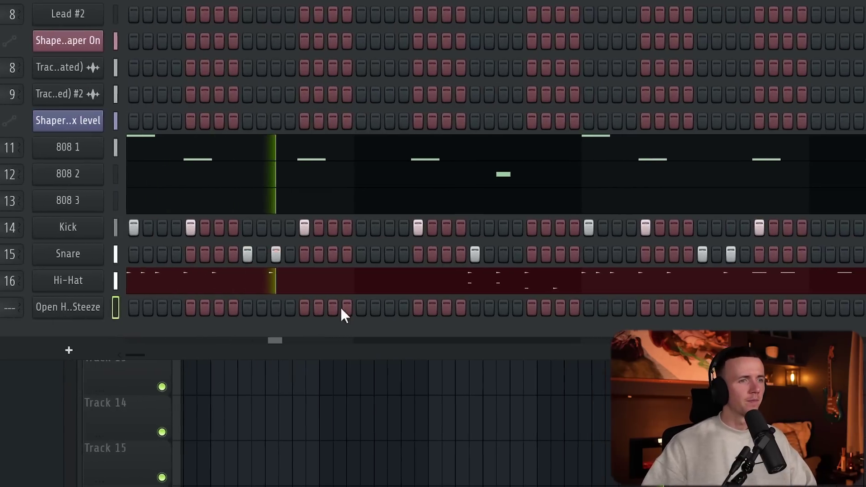
click(378, 308)
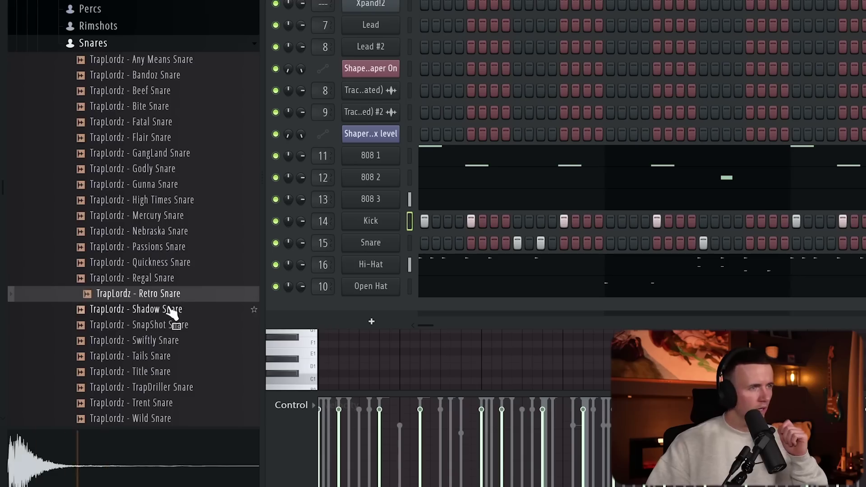
Add a second TrapLordz snare for a closing fill and respace the C5 notes that open the fill.
mouse_move(174, 312)
mouse_down()
mouse_move(164, 330)
mouse_move(172, 310)
mouse_up()
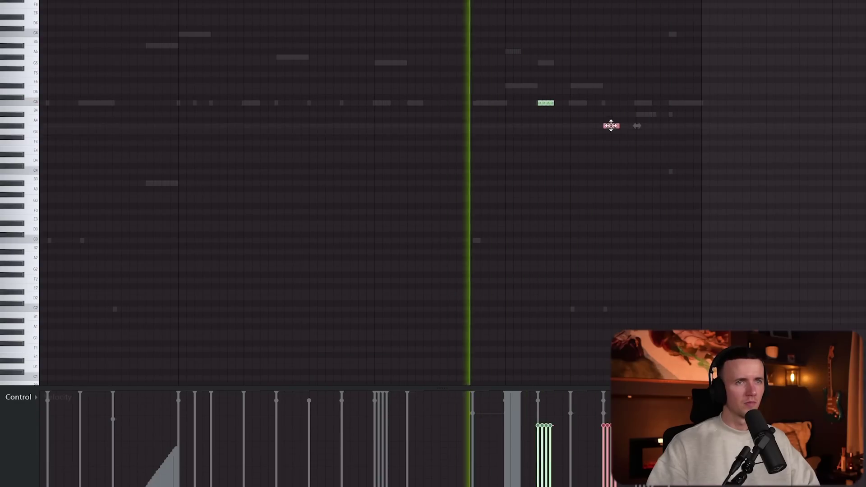
scroll(622, 125, up, 3)
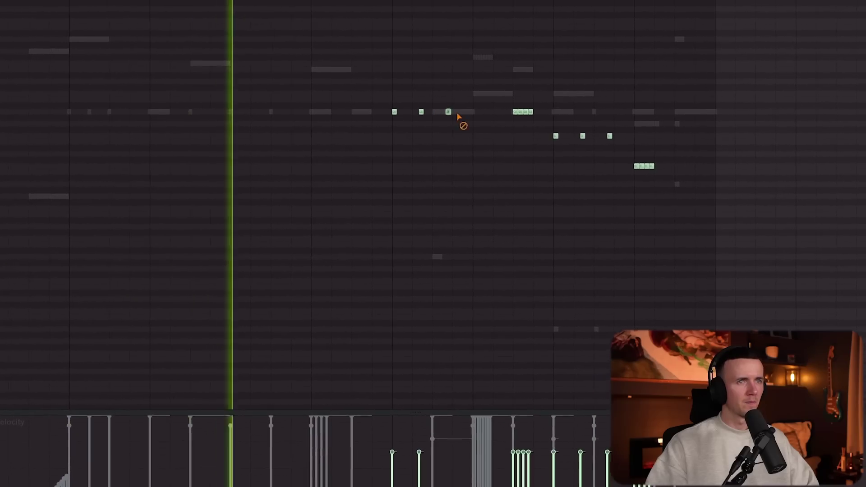
right_click(448, 111)
right_click(421, 112)
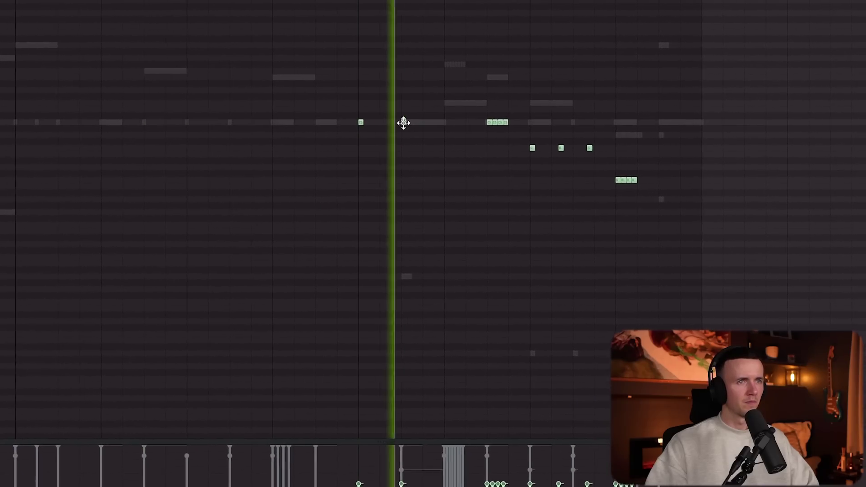
click(435, 113)
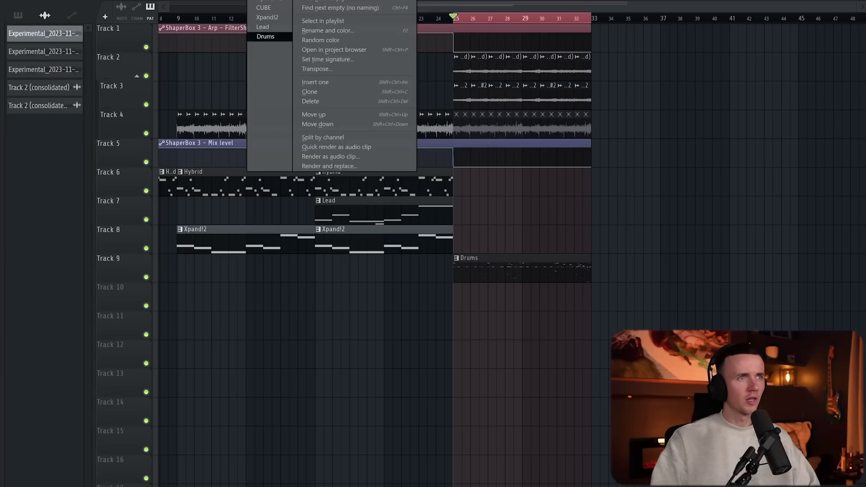
Split the Drums pattern by channel and duplicate the section starting at bar 25 directly after itself.
click(322, 137)
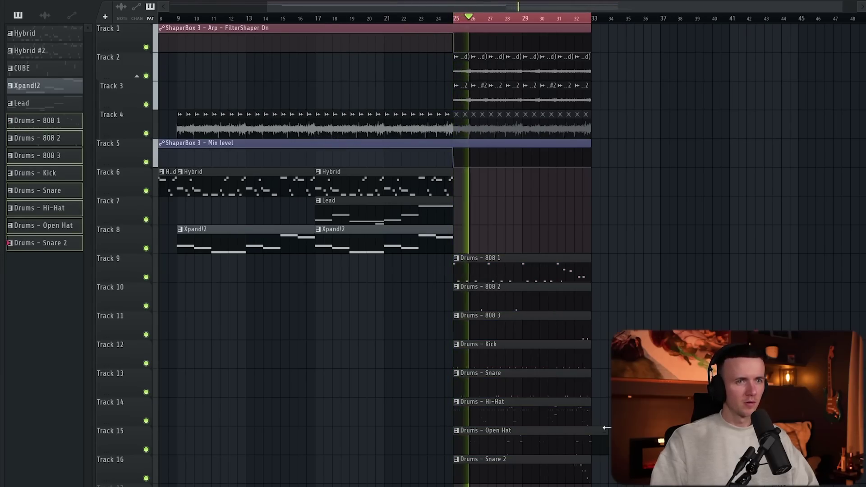
key(ctrl+b)
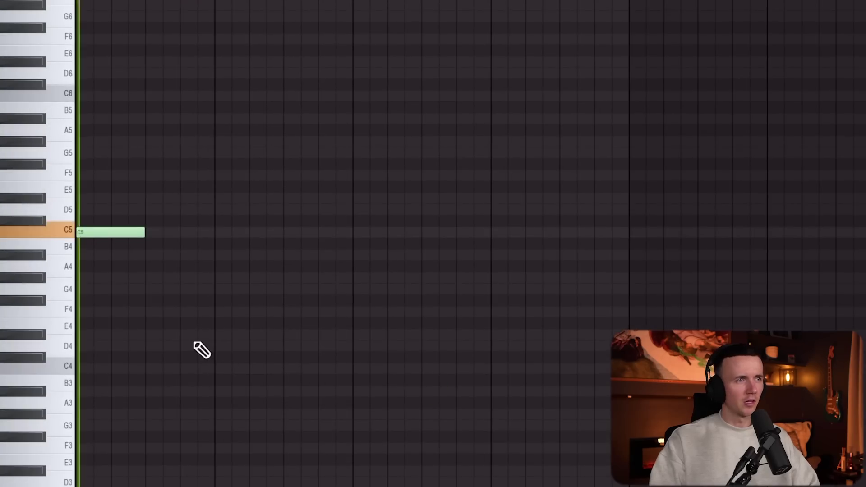
Draw C5 hits for the second drum section on beats 1 and 4 of bars 1, 3 and 5, with closer hits from bar 7.
key(space)
click(181, 232)
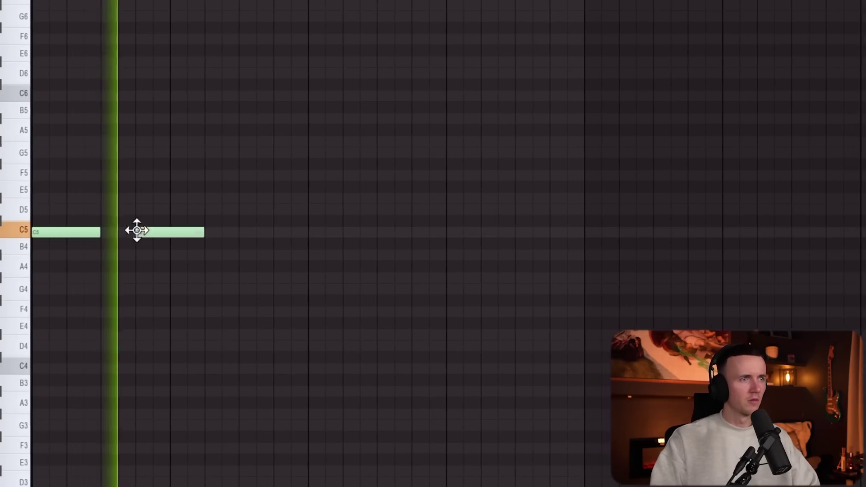
click(264, 232)
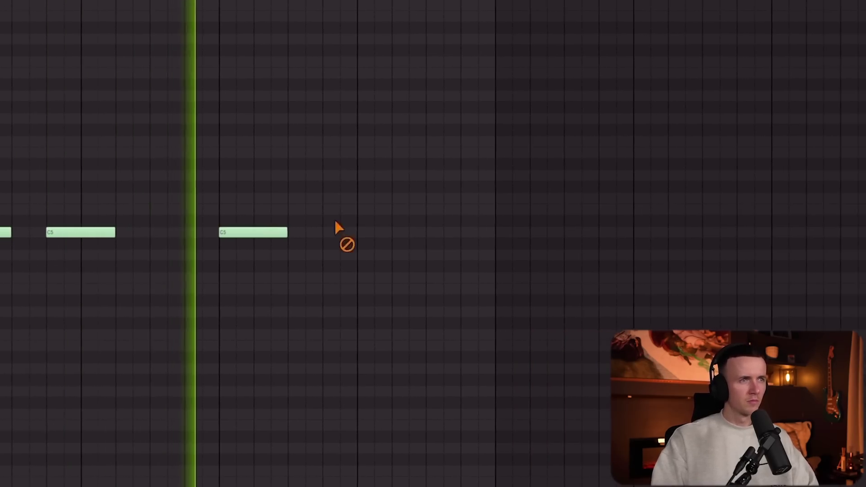
click(276, 232)
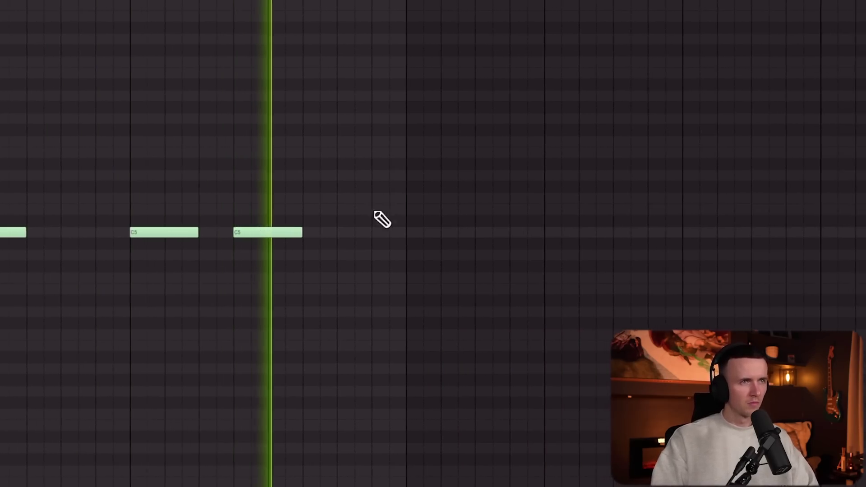
click(453, 231)
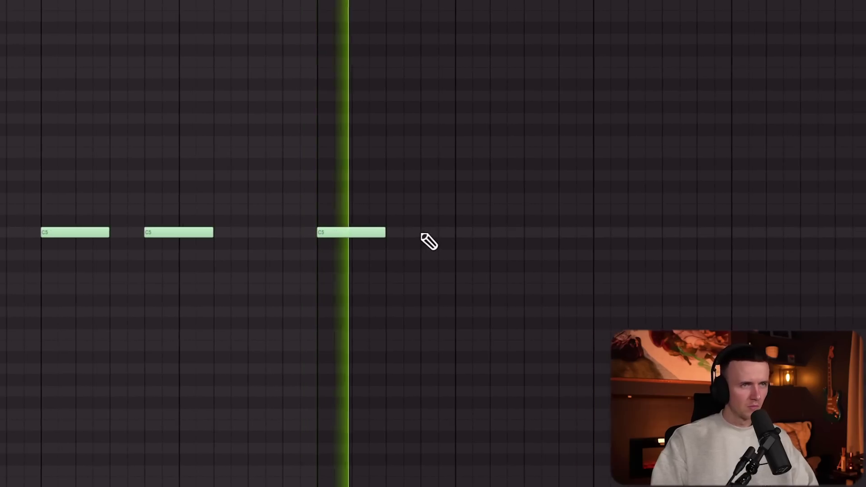
click(474, 232)
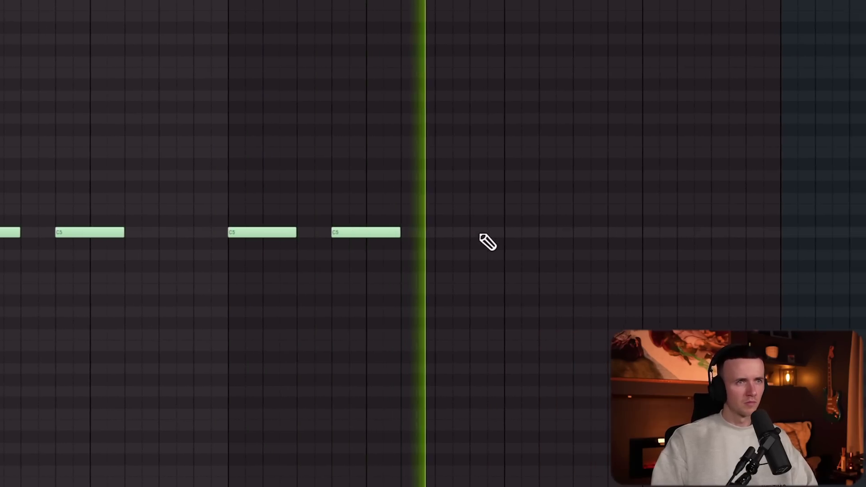
drag(691, 195, 699, 195)
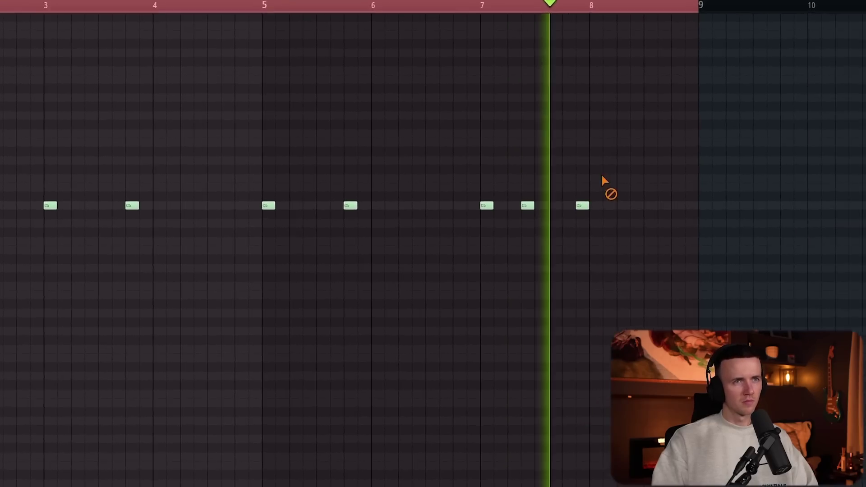
click(729, 195)
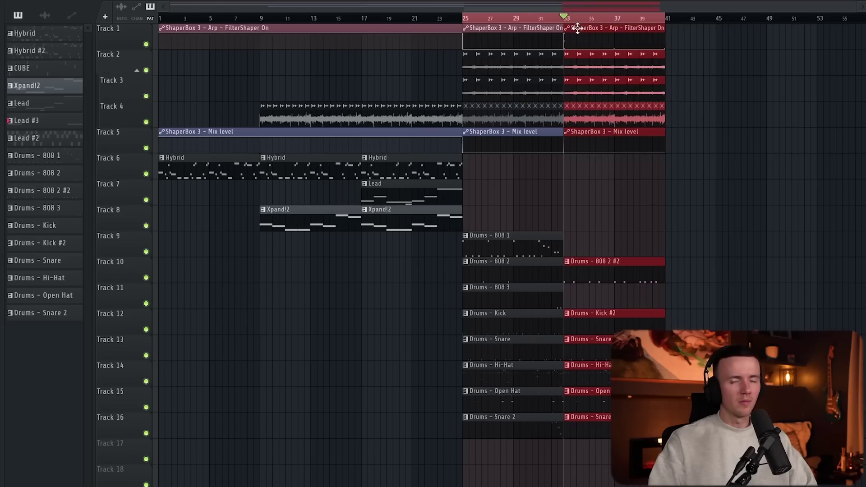
Copy the section at bar 33 to bar 41 and place the Drums - 808 3 clip at bar 41 on Track 11.
shift+drag(578, 28, 766, 20)
key(ctrl+a)
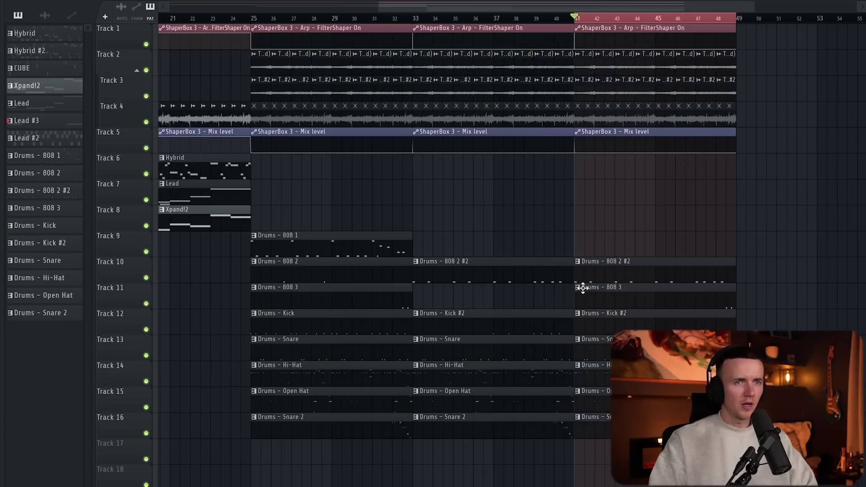
click(581, 289)
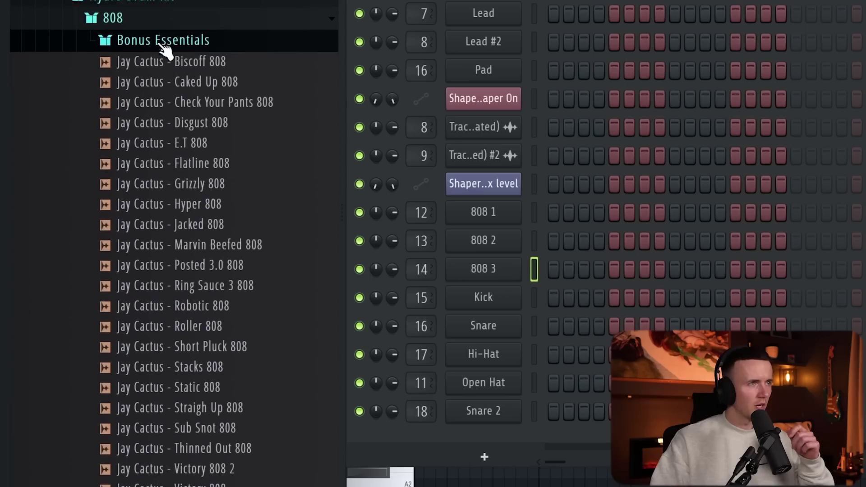
Load Jay Cactus - Essential CTM 808 from Bonus Essentials into the channel rack and draw repeating phrases of D#5 and D5 notes.
click(159, 45)
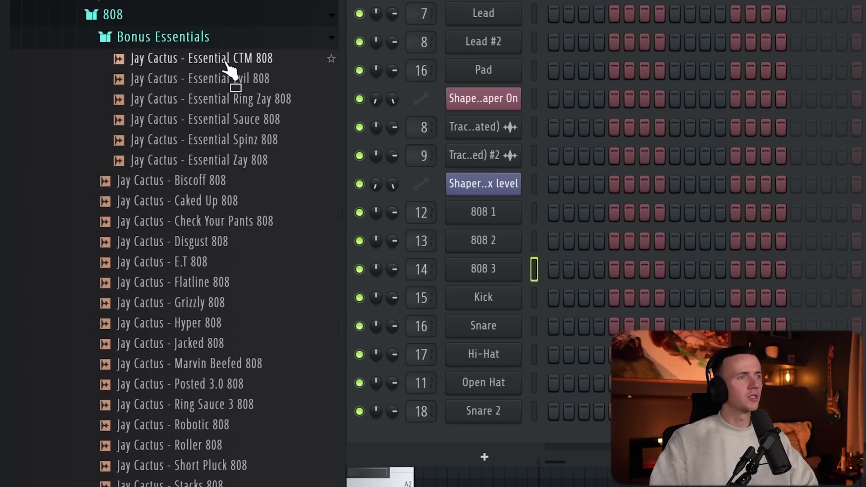
drag(227, 68, 527, 282)
scroll(51, 217, up, 1)
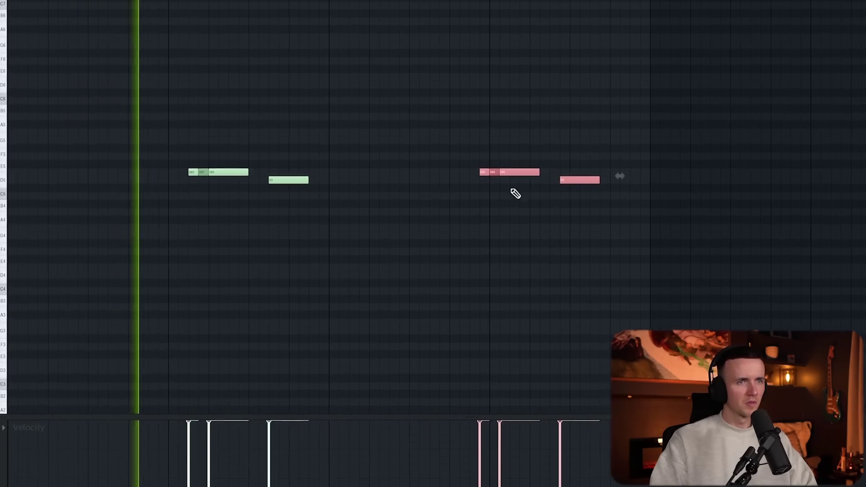
drag(393, 177, 419, 177)
click(430, 163)
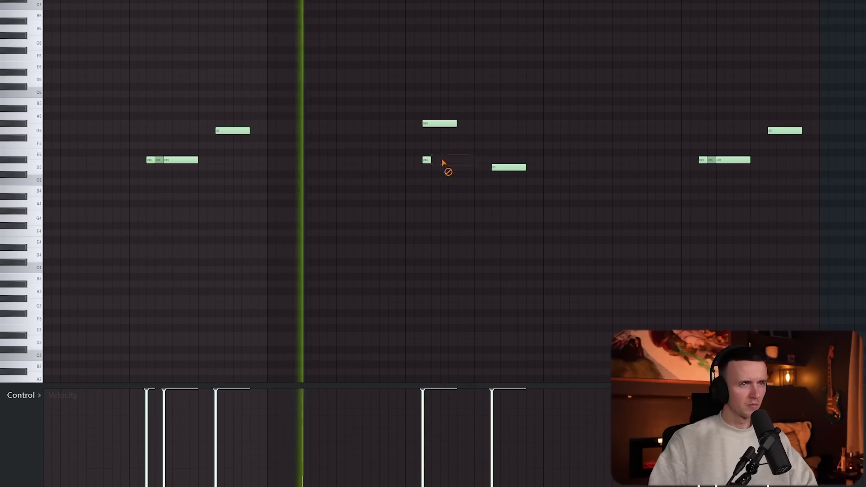
Remove the D#5 and D5 notes from the middle 808 phrase, shift its G#5 note slightly later and add a G5 note after it.
right_click(424, 158)
right_click(508, 166)
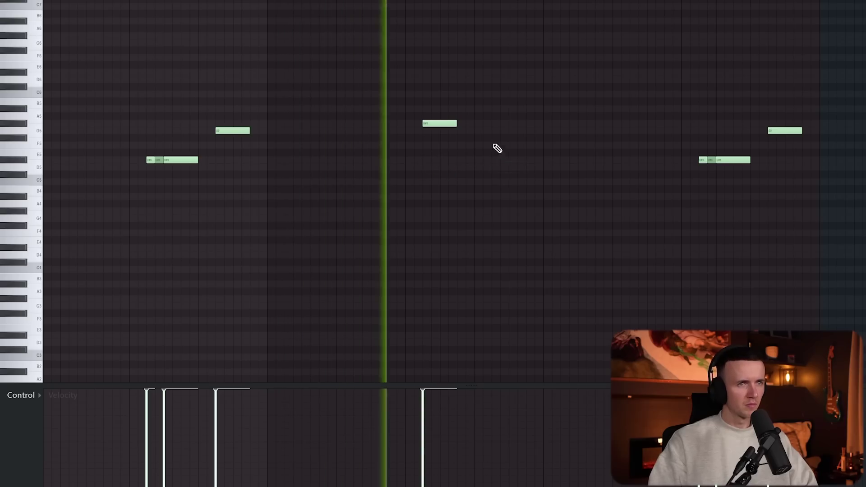
drag(444, 124, 462, 123)
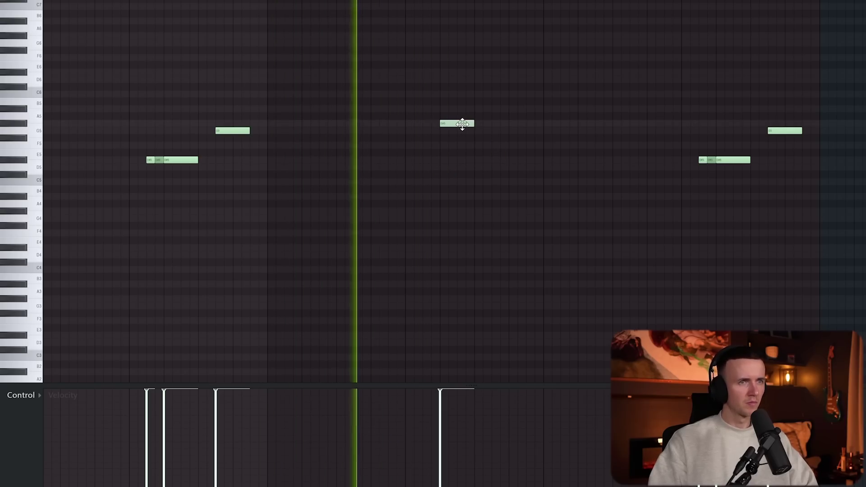
click(492, 130)
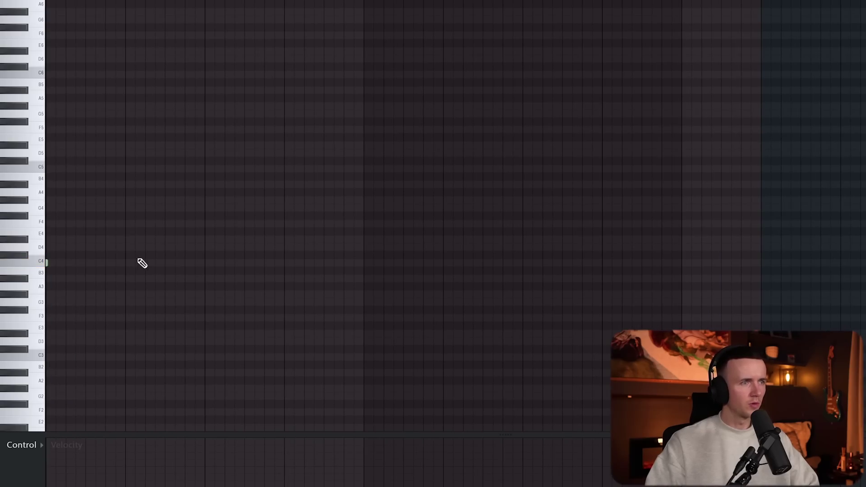
Draw a chord of C4, D#4 and G4 at the pattern's start, raise it one octave and audition it.
click(43, 262)
click(21, 238)
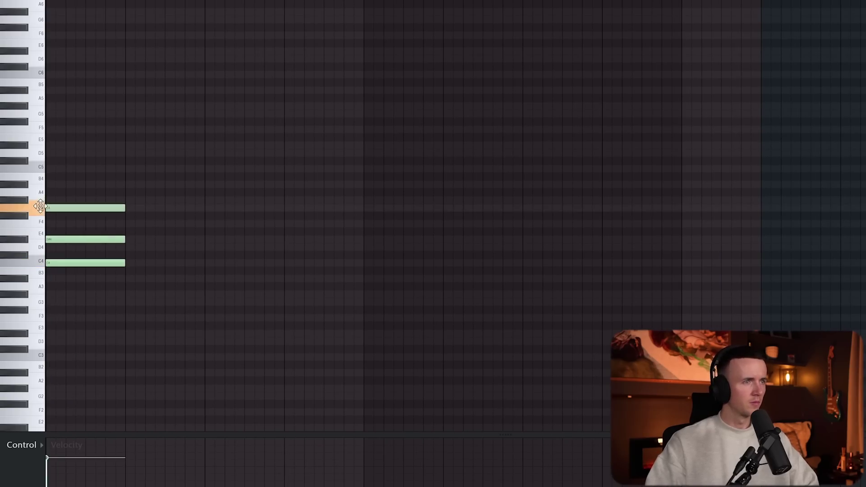
key(ctrl+a)
key(ctrl+Up)
key(space)
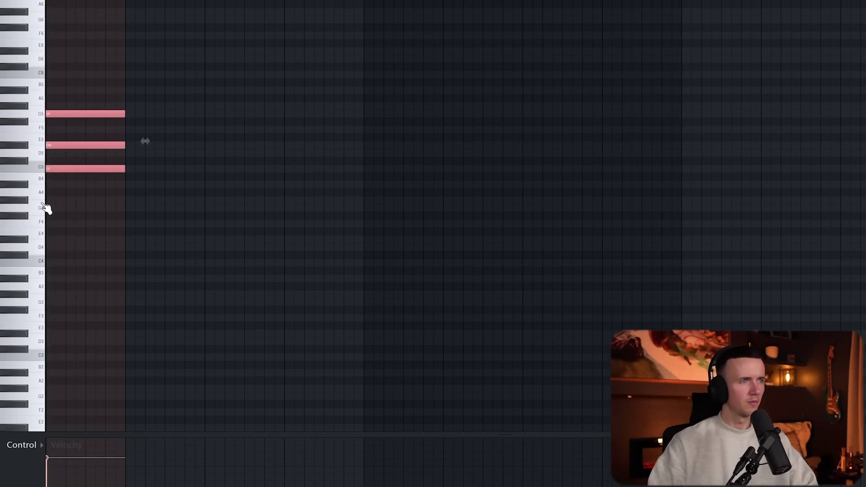
Raise the chord to C7, D#7 and G7 and duplicate it four bars further on.
key(ctrl+Up)
key(ctrl+d)
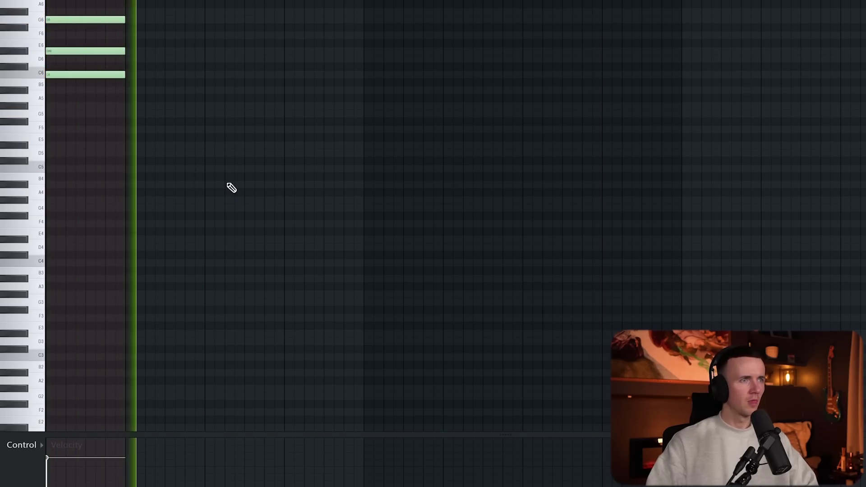
key(ctrl+Up)
scroll(149, 145, up, 4)
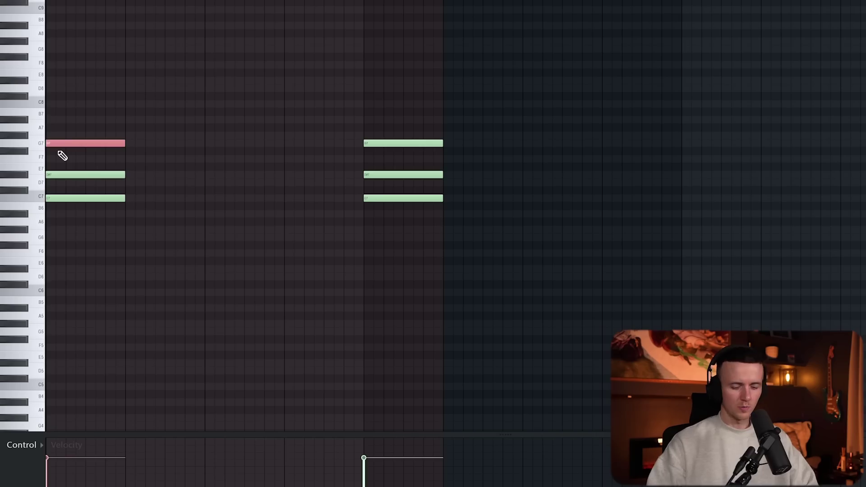
Lower the first chord's G7 note by one octave, select both chords and audition the pattern.
key(ctrl+Down)
key(ctrl+a)
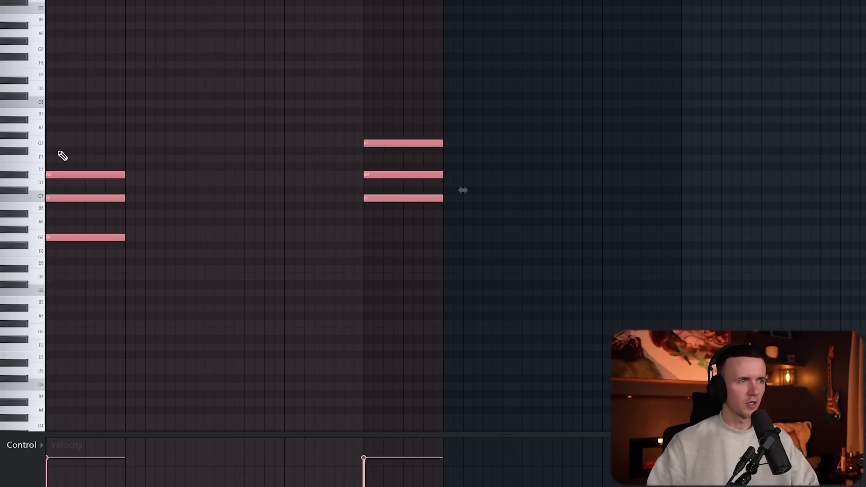
key(space)
key(ctrl+d)
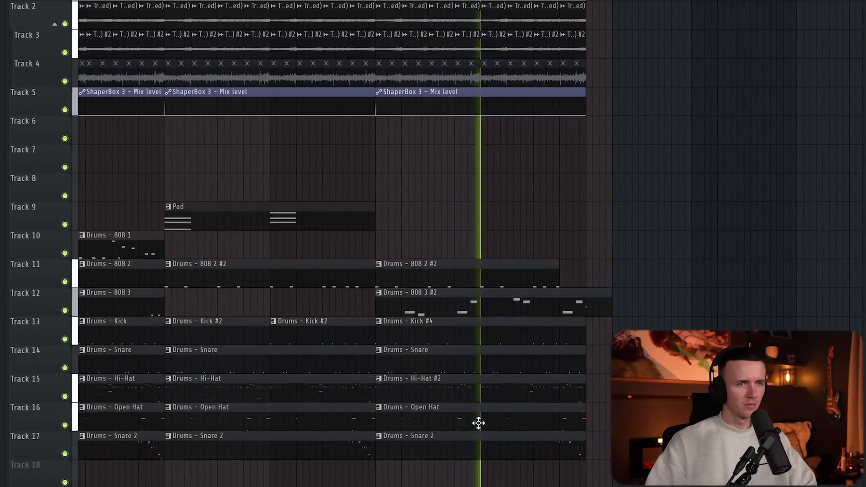
Slice the Drums - Open Hat clip in the section at bar 41 and delete a short piece to leave a gap.
key(c)
click(448, 423)
right_click(468, 425)
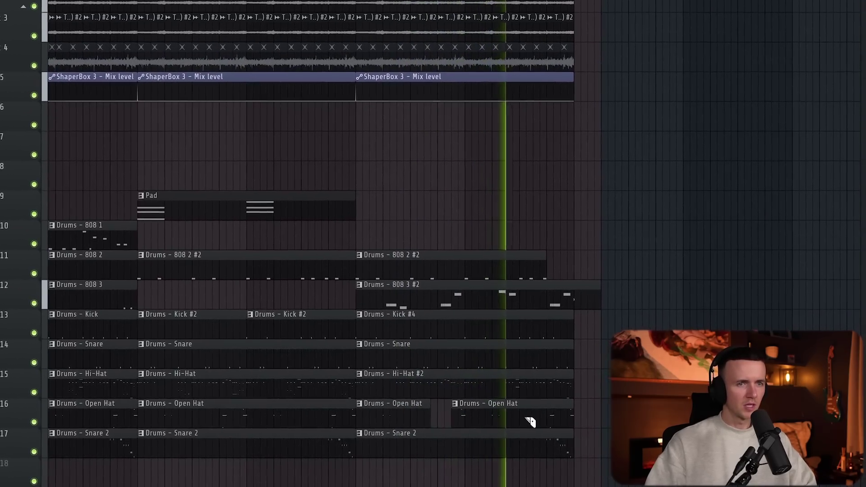
click(532, 422)
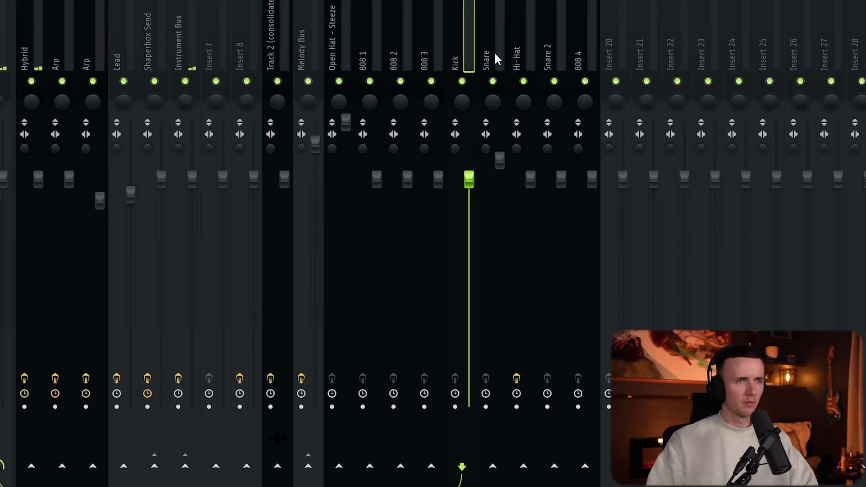
Select the Snare, Hi-Hat and Snare 2 mixer tracks and load the SpaceTime preset in ShaperBox 3 on Insert 21.
drag(495, 51, 548, 48)
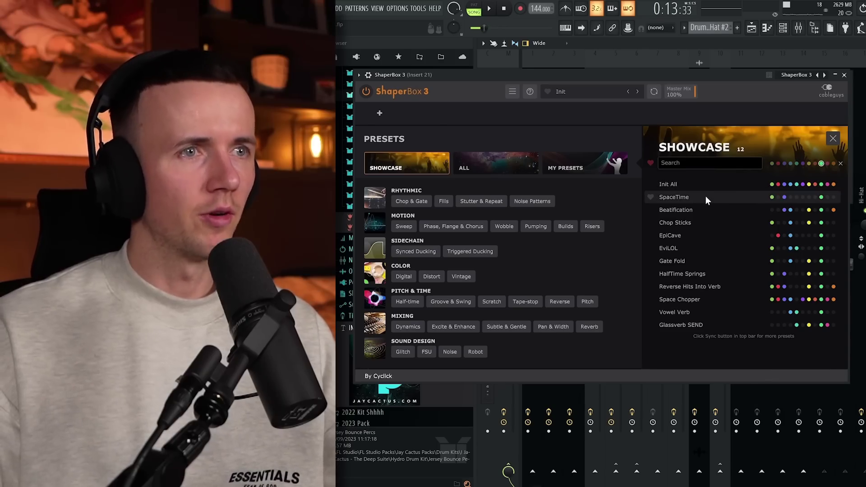
click(706, 196)
key(space)
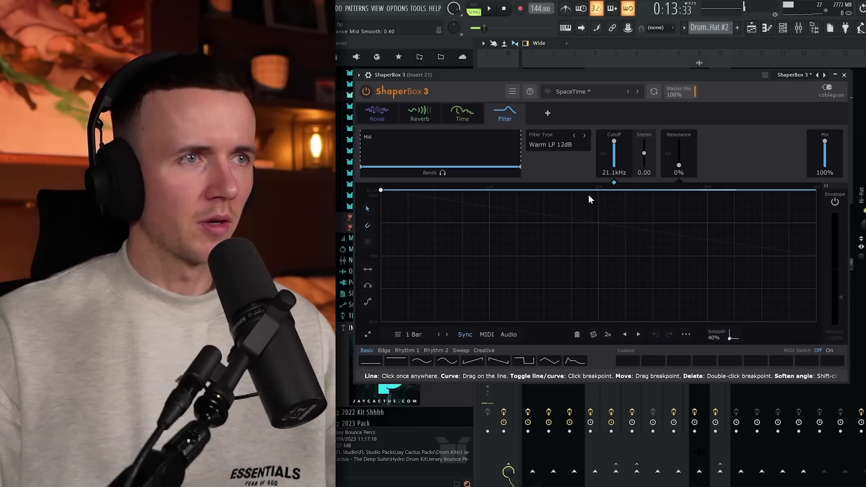
Set the ShaperBox 3 filter type to Warm HP 12dB, lower the starting point of the cutoff curve and audition it.
click(562, 145)
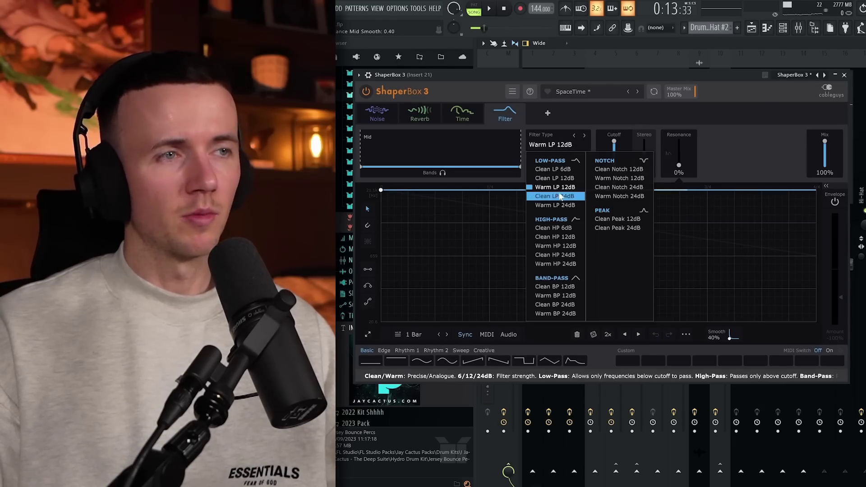
click(556, 246)
drag(382, 191, 377, 248)
key(space)
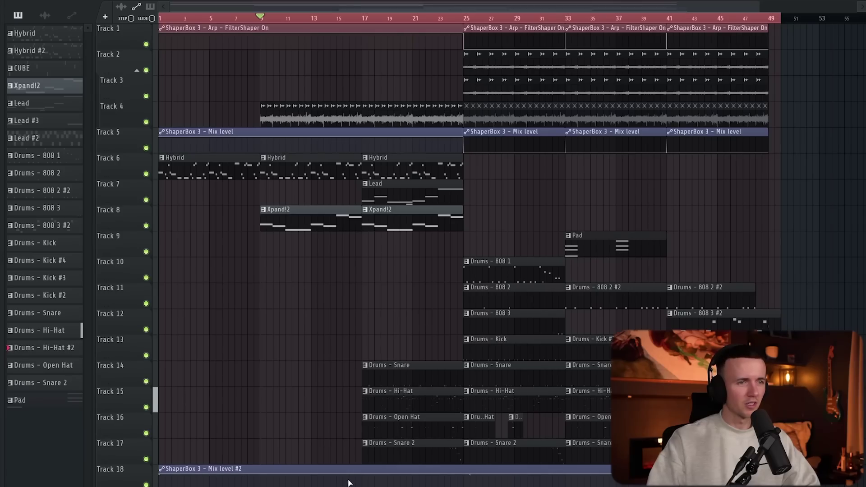
Place the Jay Cactus - Midnigh.. audio clip on Track 20 halfway through bar 46.
scroll(348, 482, up, 4)
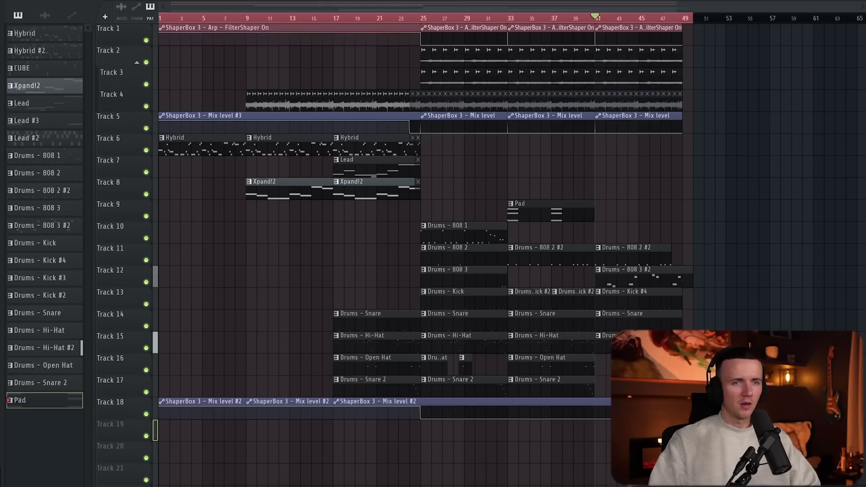
click(44, 124)
scroll(672, 451, up, 5)
click(560, 453)
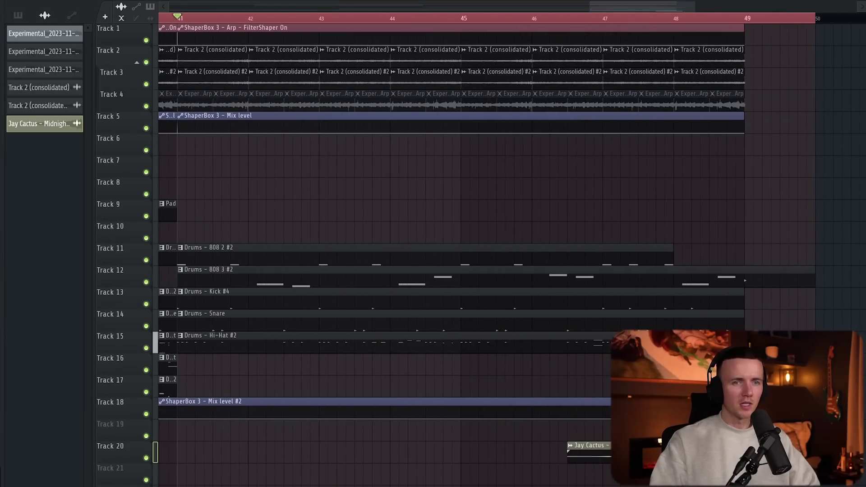
Select the whole arrangement from bar 9 to bar 49 and duplicate it starting at bar 49.
scroll(734, 452, up, 3)
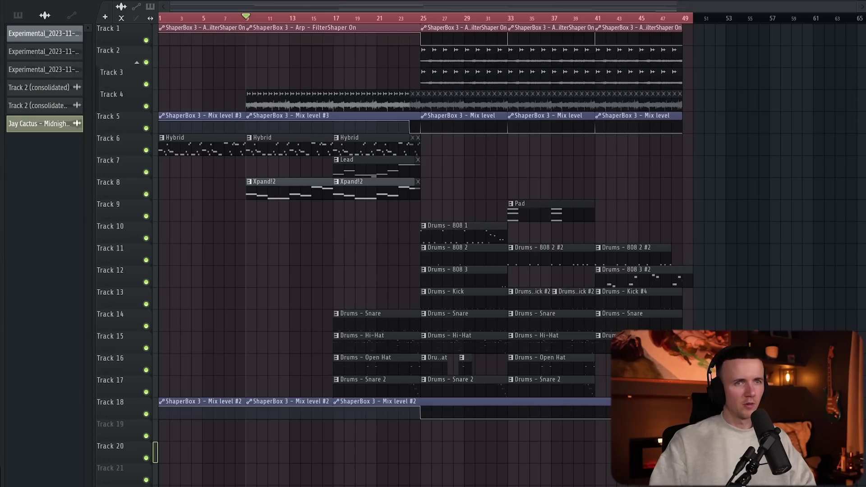
drag(735, 485, 251, 12)
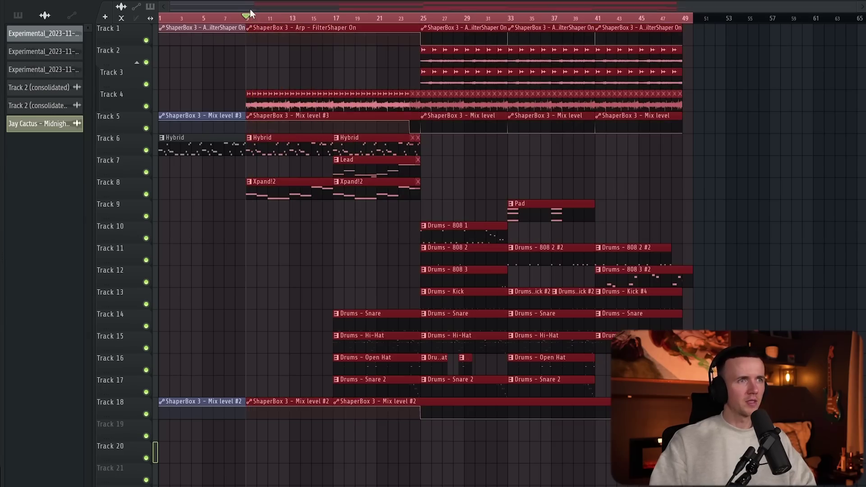
key(ctrl+b)
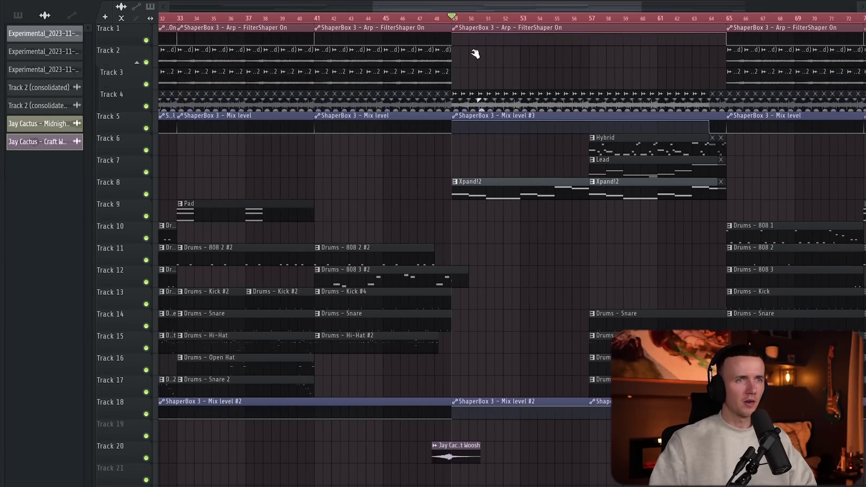
Play the transition into bar 49 and open the audio clip settings of Jay Cactus - Craft Woosh on Track 20.
key(space)
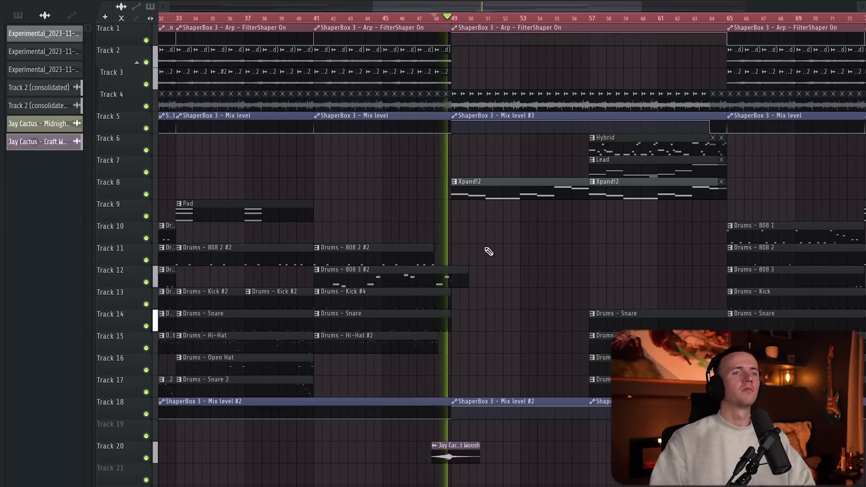
scroll(489, 251, down, 2)
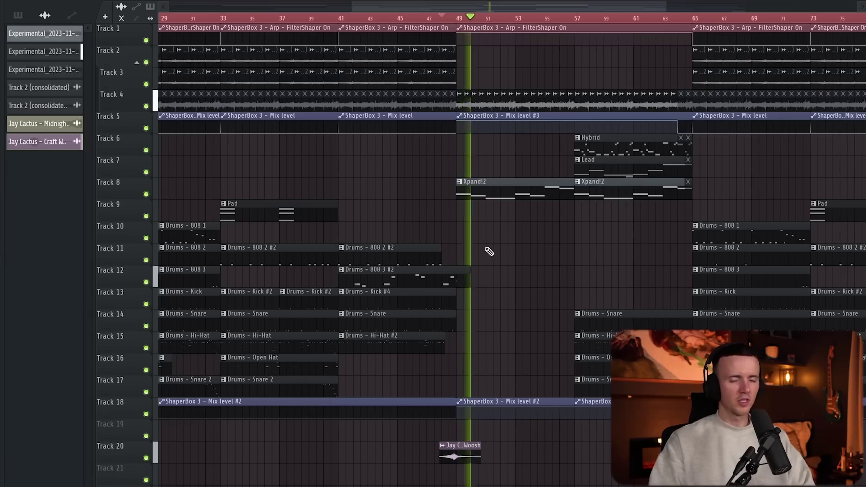
scroll(459, 474, up, 5)
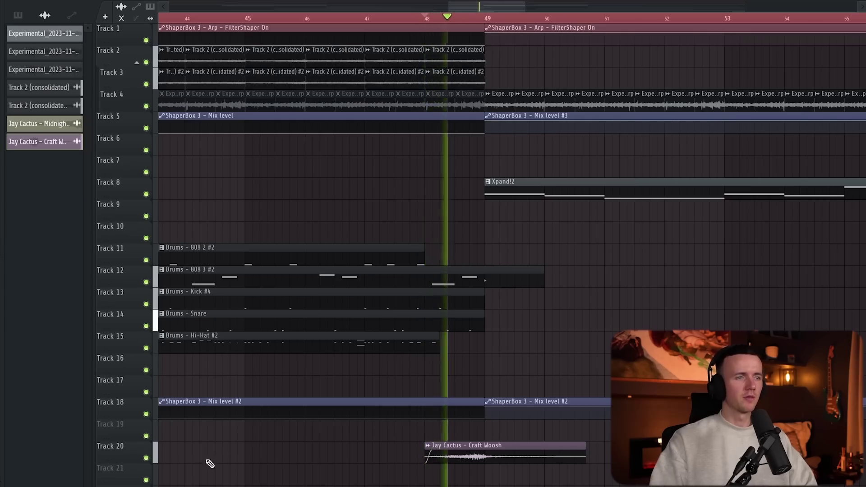
double_click(497, 451)
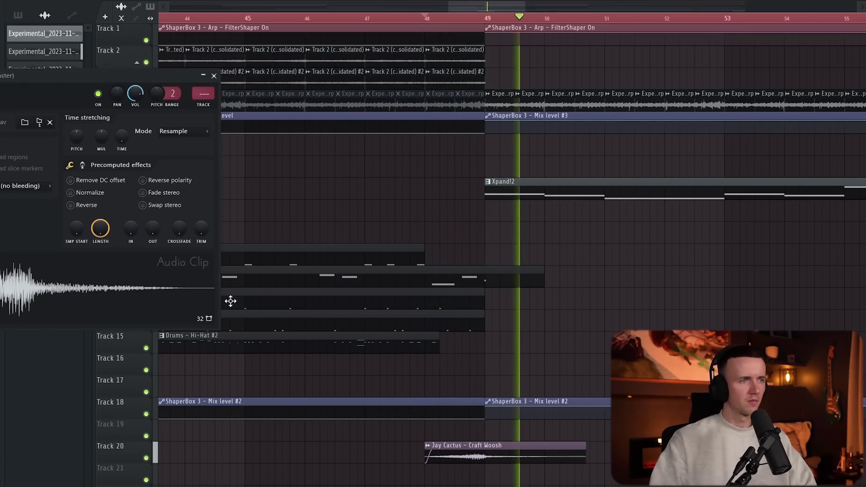
click(213, 90)
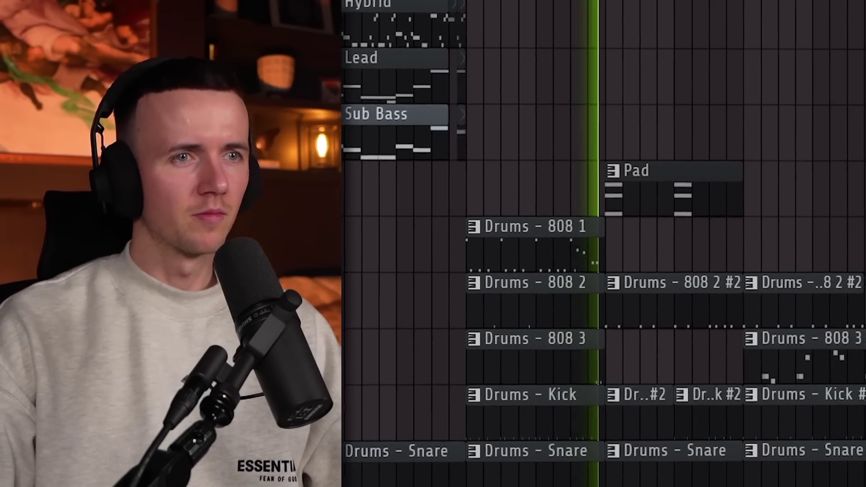
scroll(668, 433, down, 2)
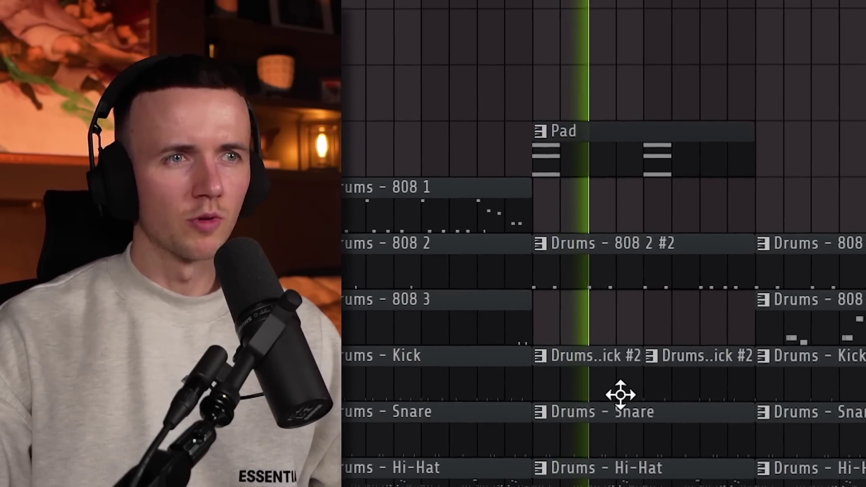
scroll(605, 383, down, 2)
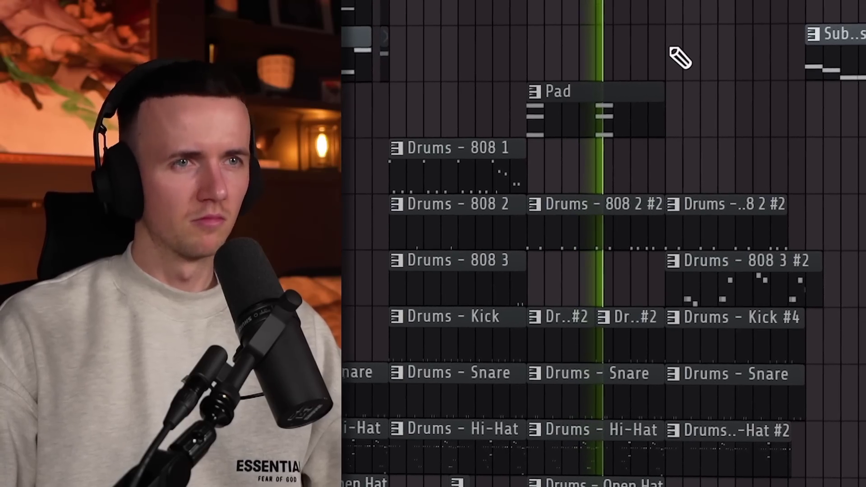
scroll(686, 231, up, 2)
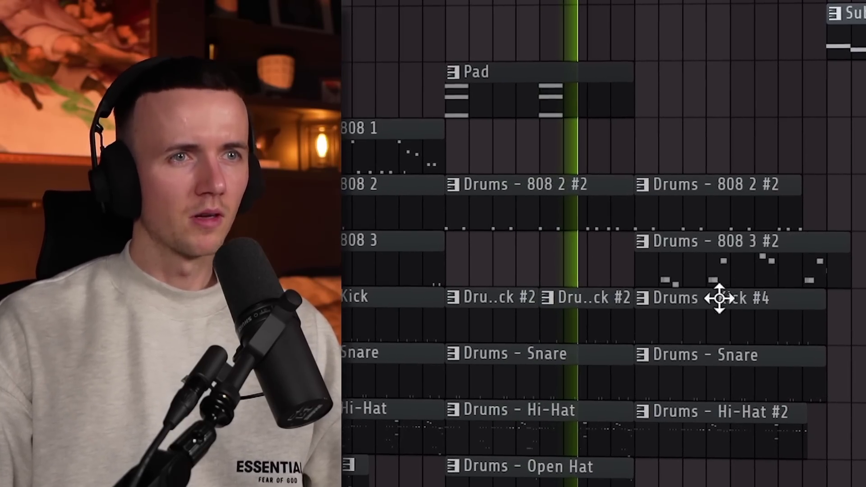
scroll(644, 232, down, 2)
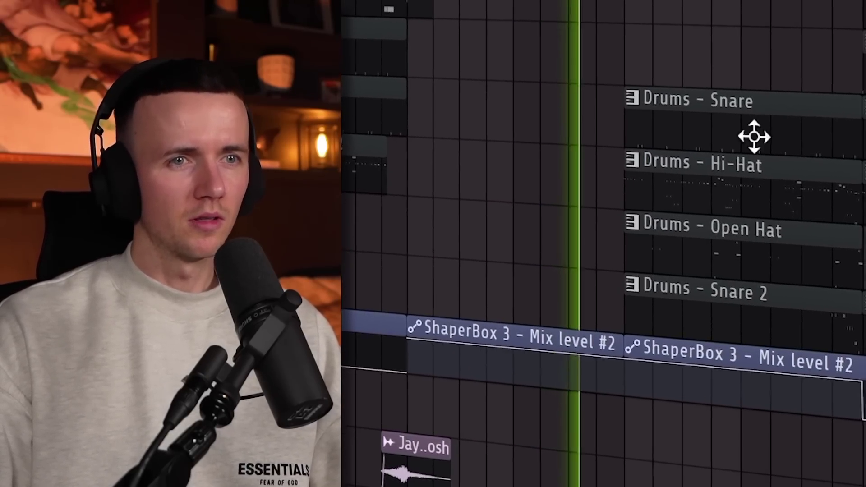
scroll(736, 34, down, 3)
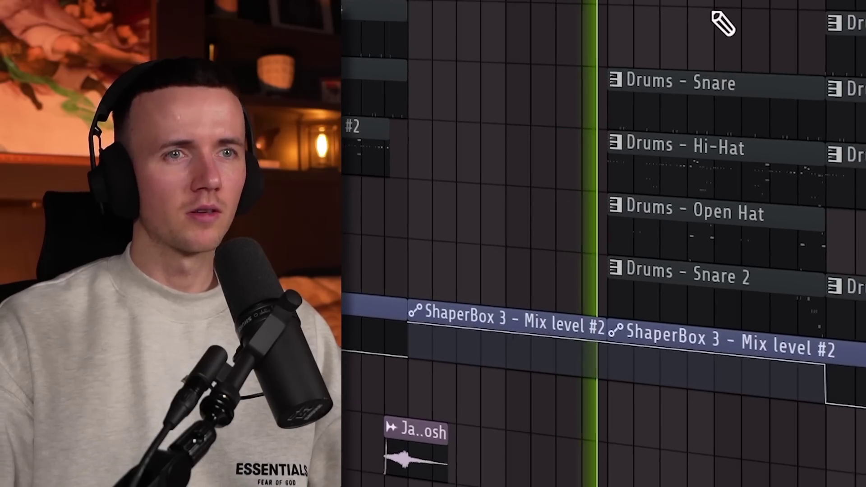